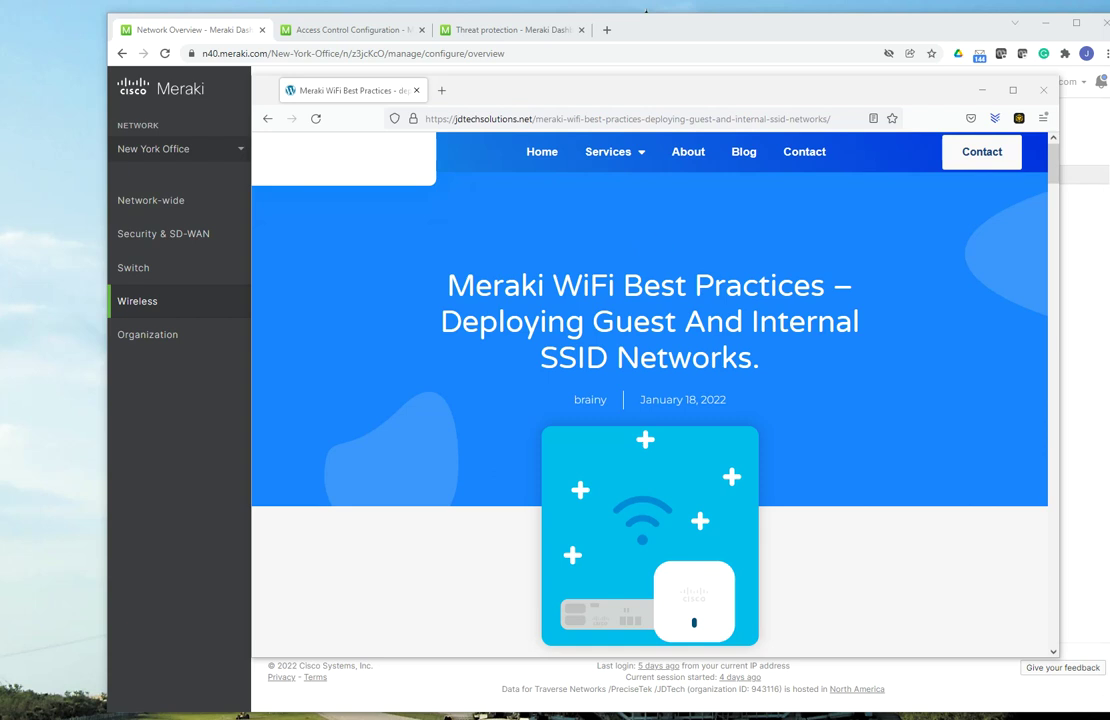
Step: Minimize the Firefox blog article window to reveal the Meraki SSID Configuration overview
click(982, 90)
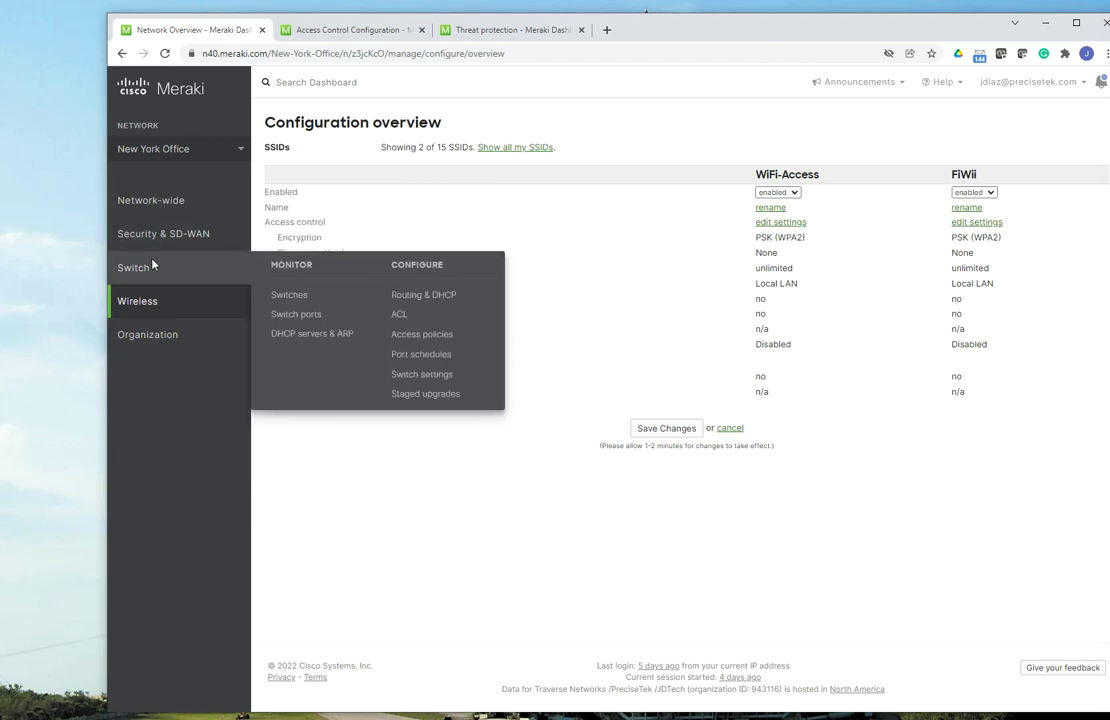
Step: Open the Wireless SSID overview and list all 15 SSIDs, including disabled ones
mouse_move(148, 309)
click(403, 330)
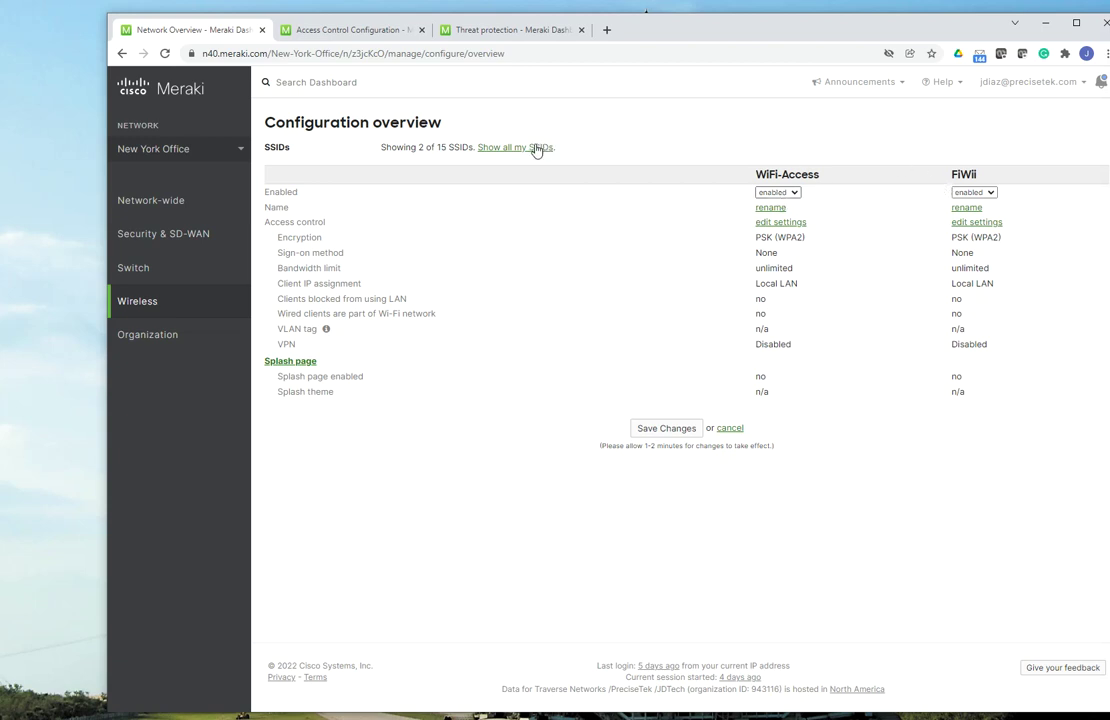
drag(678, 30, 629, 35)
click(474, 147)
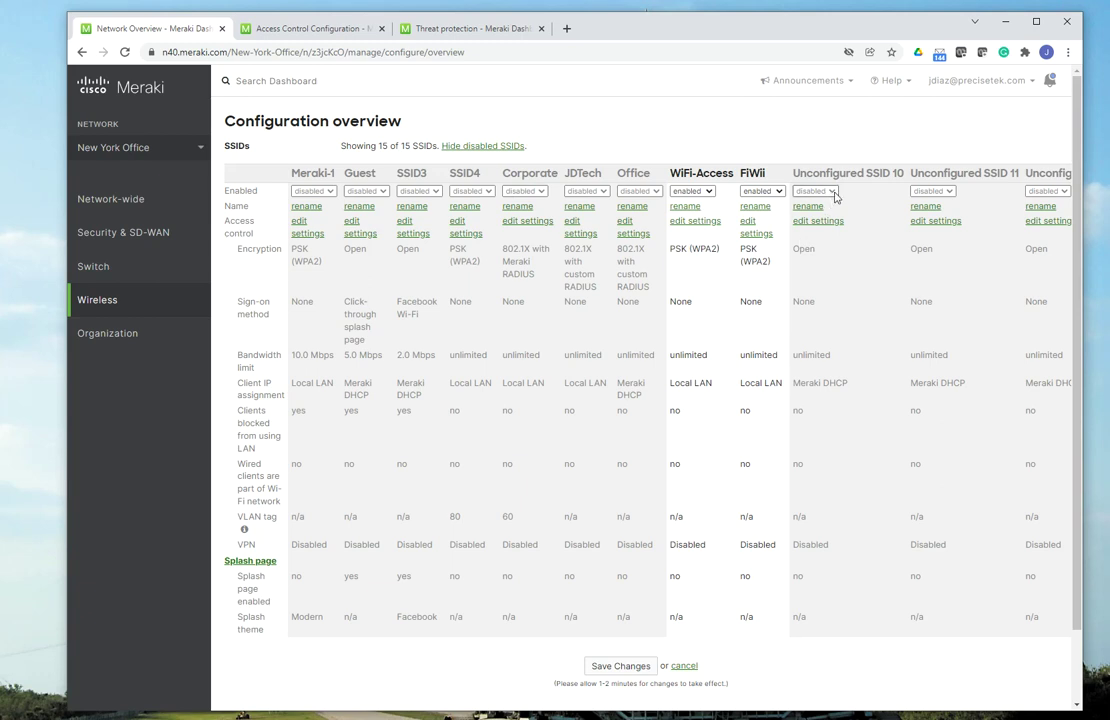
Step: Enable Unconfigured SSID 10 and Unconfigured SSID 11 and save the changes
click(834, 192)
click(833, 213)
click(947, 191)
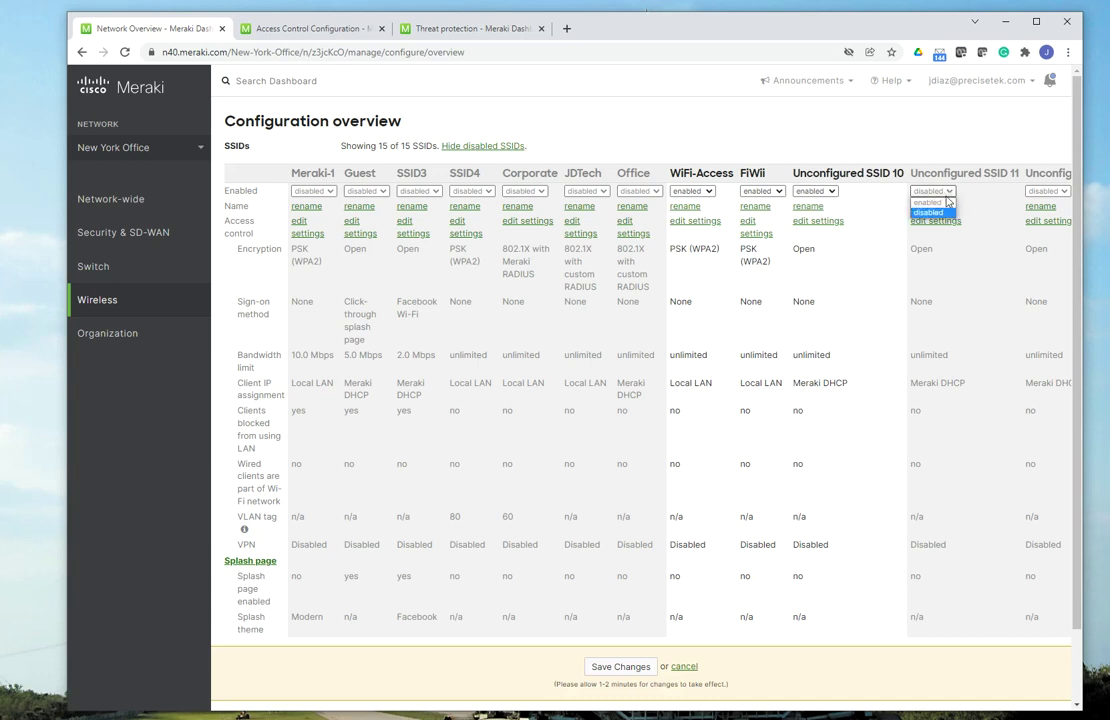
click(947, 202)
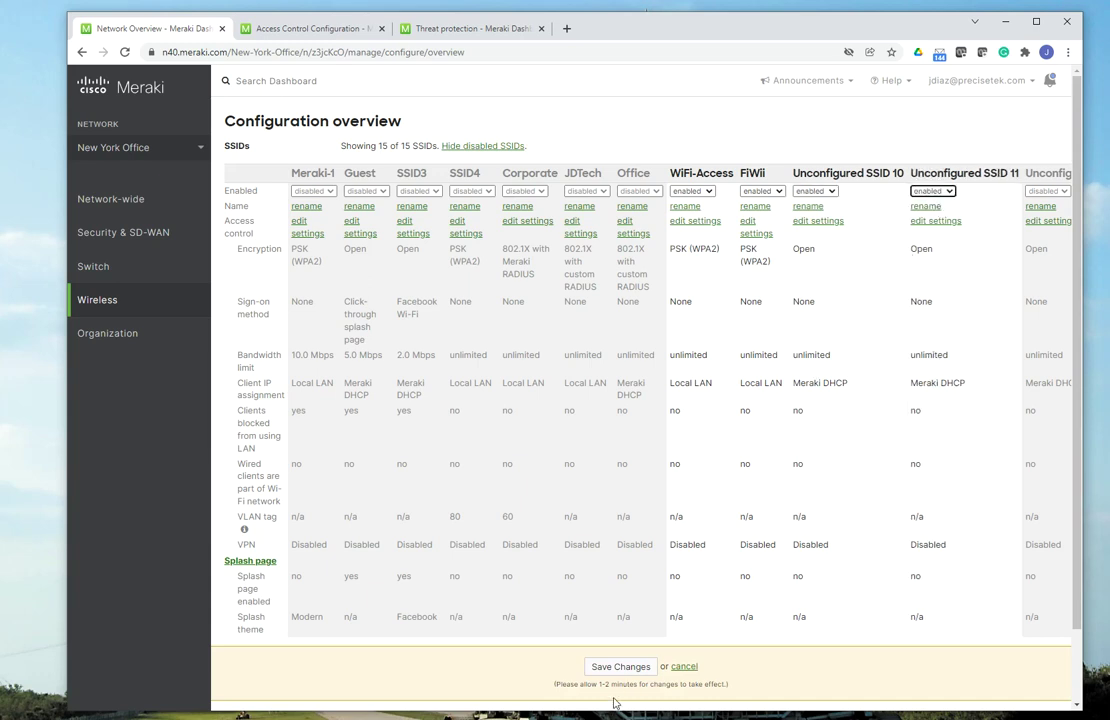
click(630, 666)
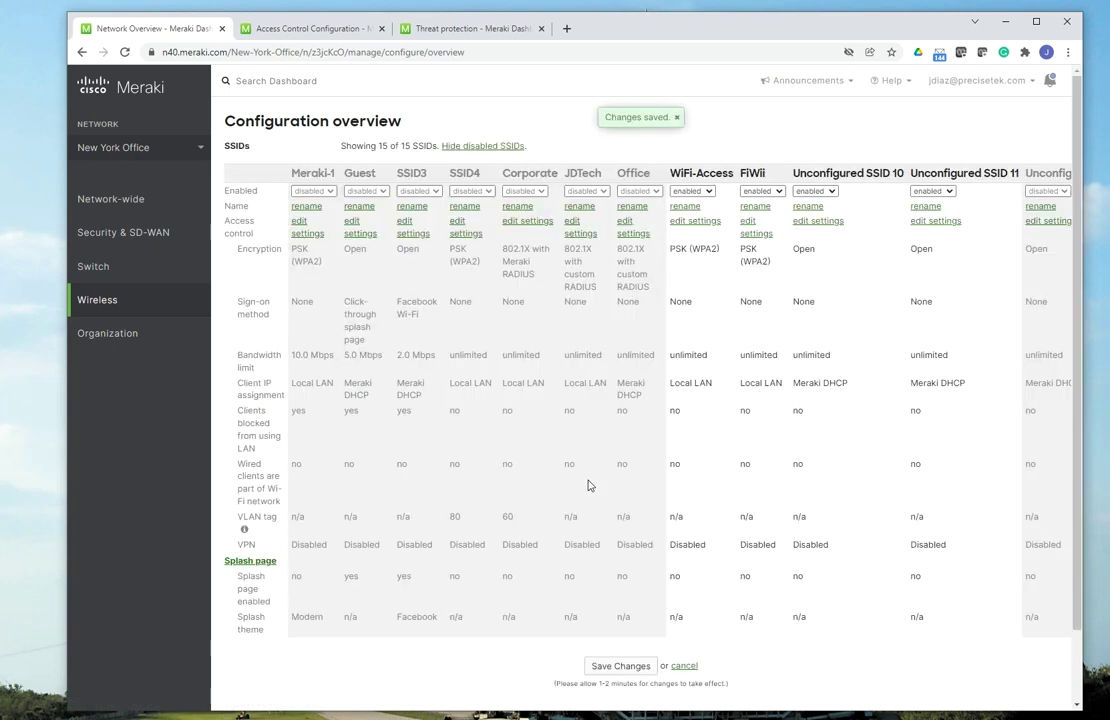
Step: Reload the SSID overview and highlight SSID 10's name, Open encryption and Meraki DHCP assignment
mouse_move(134, 300)
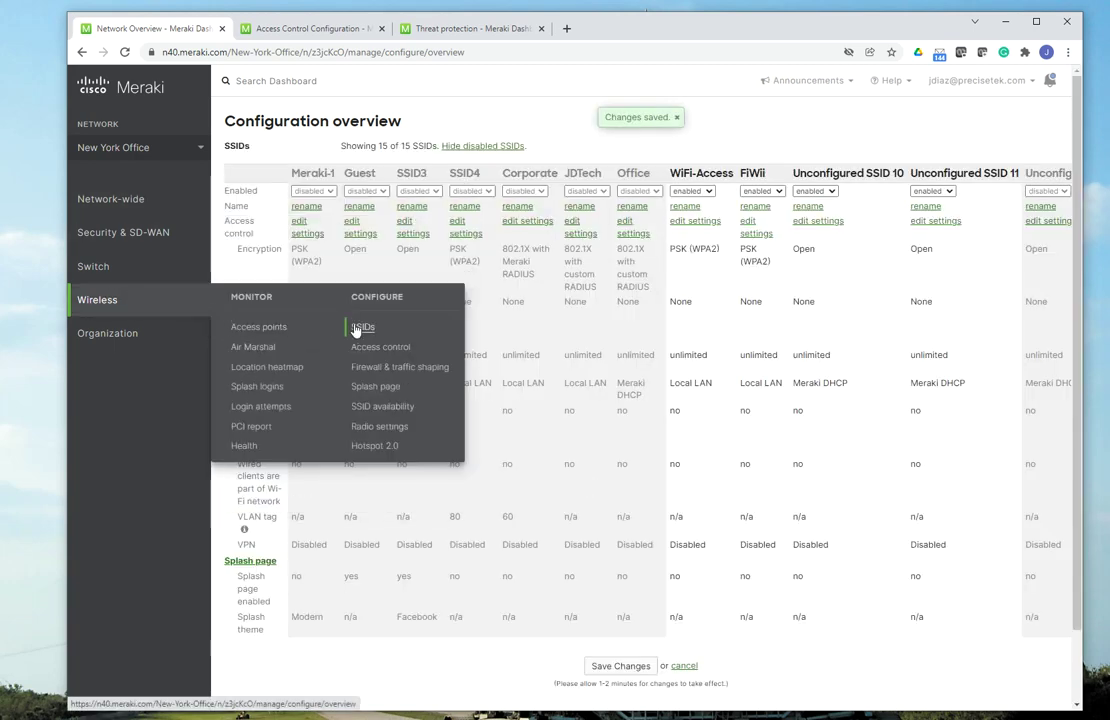
click(360, 330)
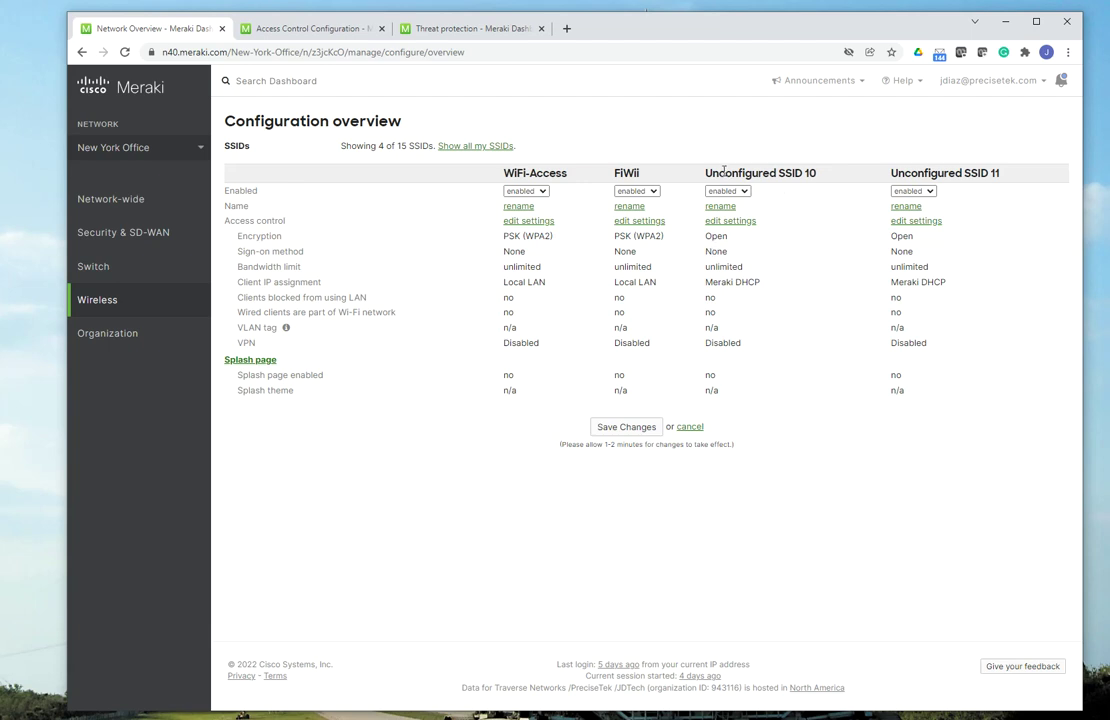
drag(707, 174, 806, 175)
click(668, 288)
double_click(707, 236)
click(759, 288)
drag(759, 288, 703, 288)
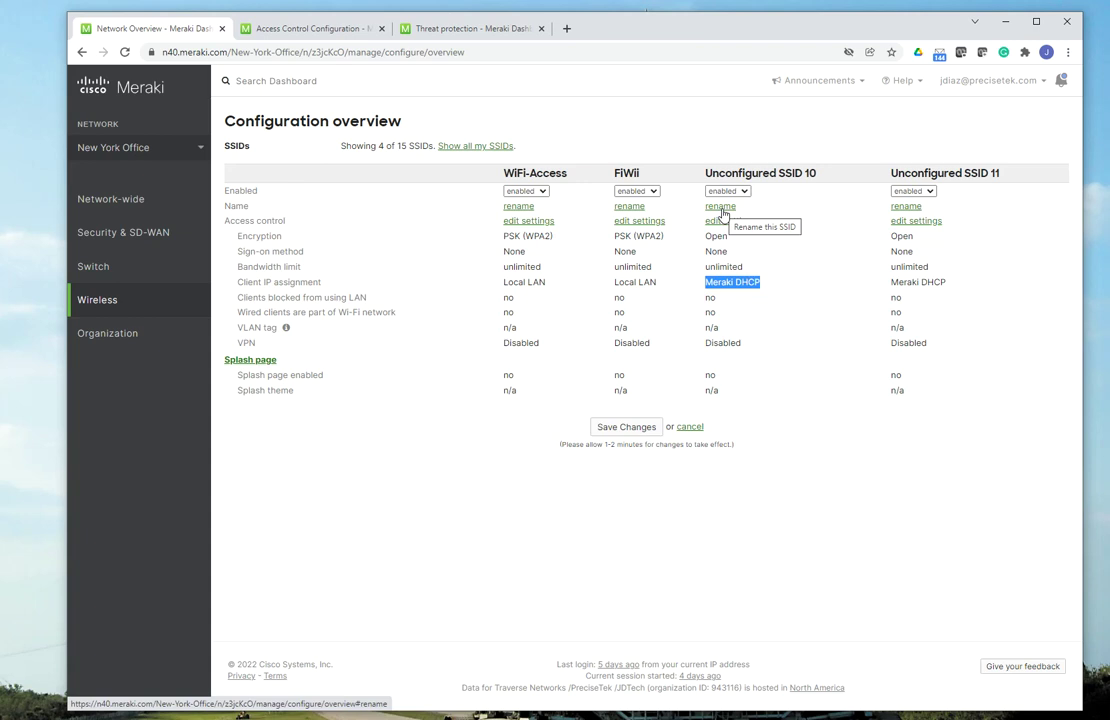
Step: Rename Unconfigured SSID 10 to 'Office Guest' and save
click(721, 208)
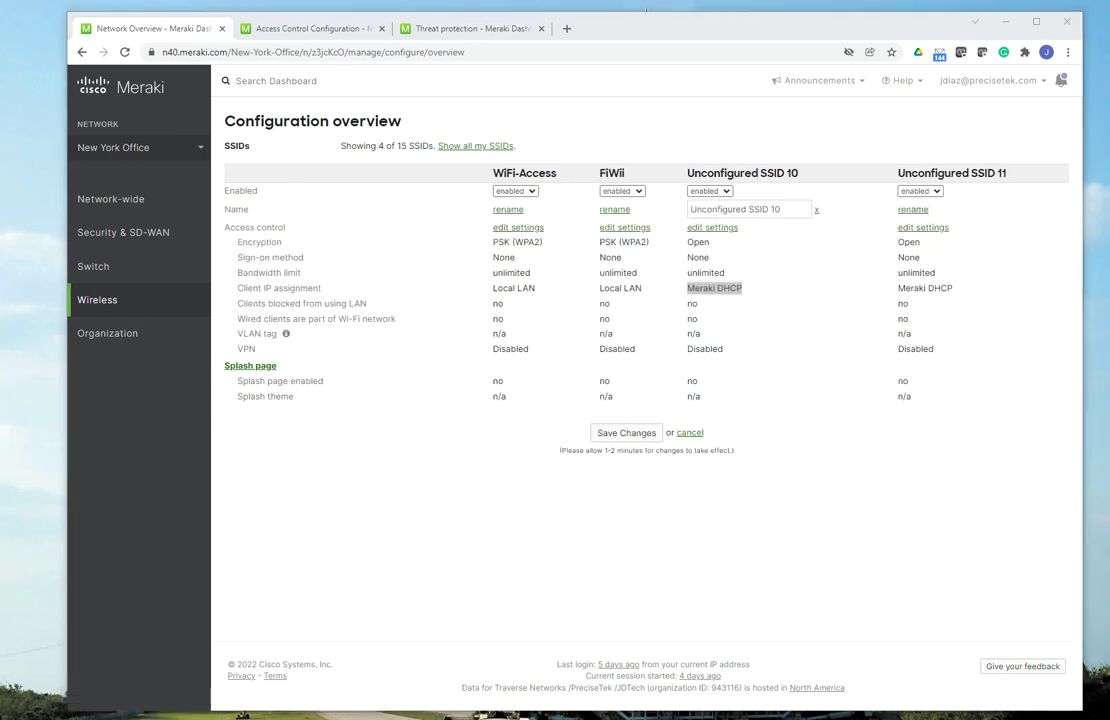
drag(795, 210, 690, 210)
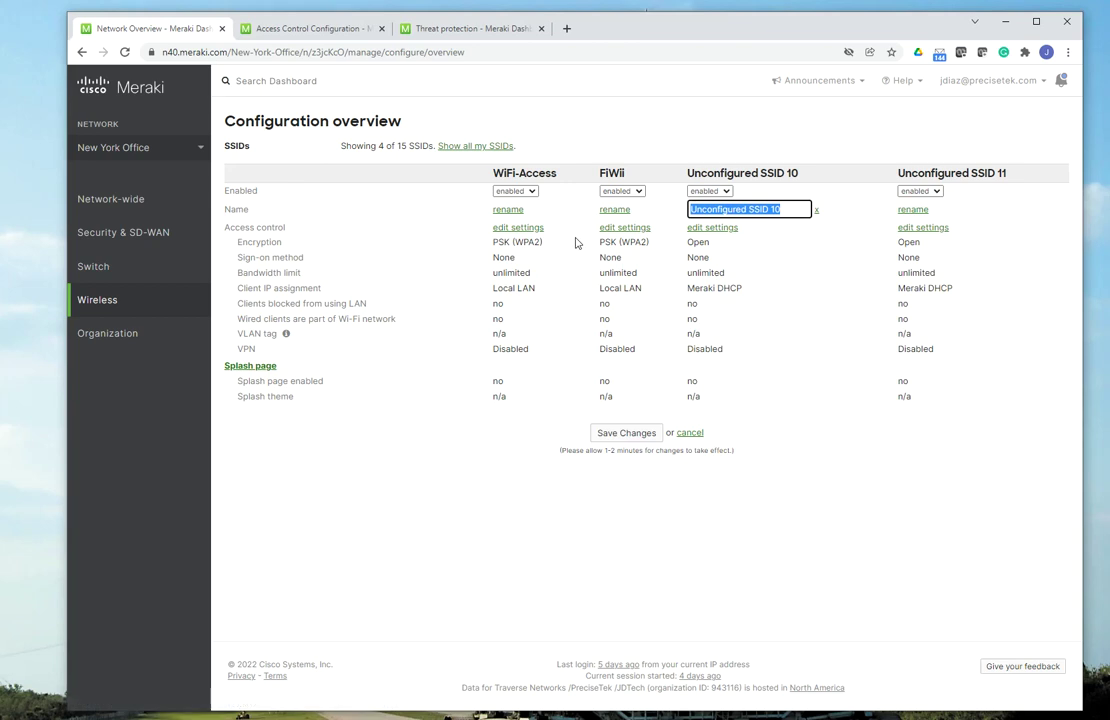
text(Office Guest)
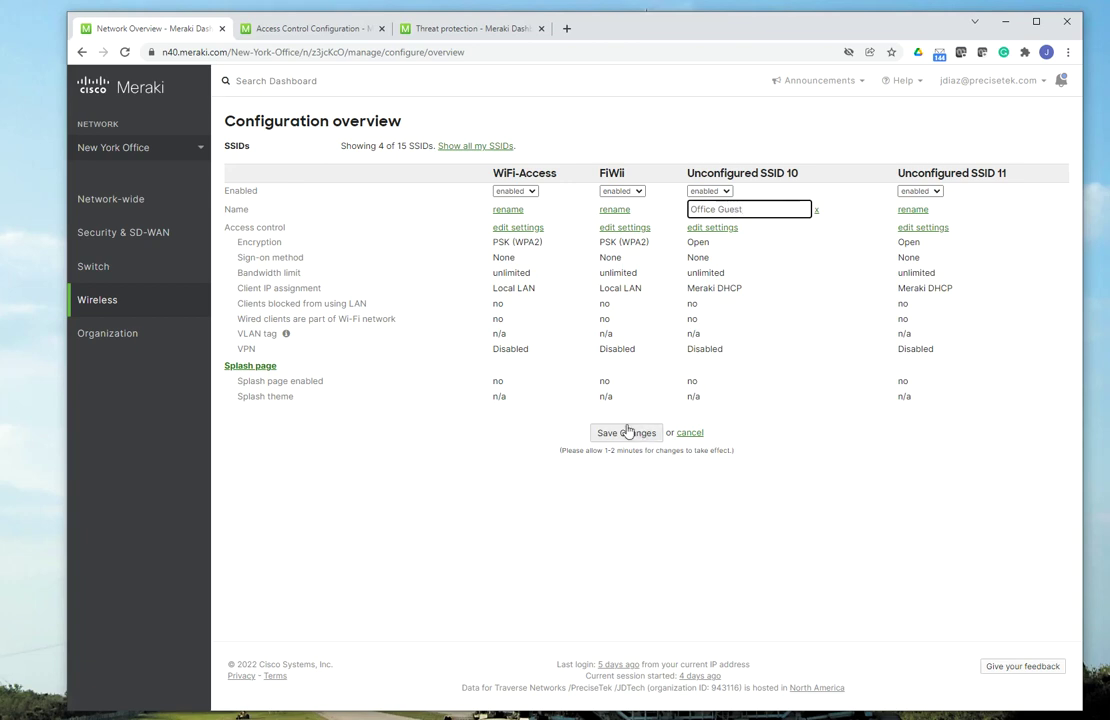
click(638, 433)
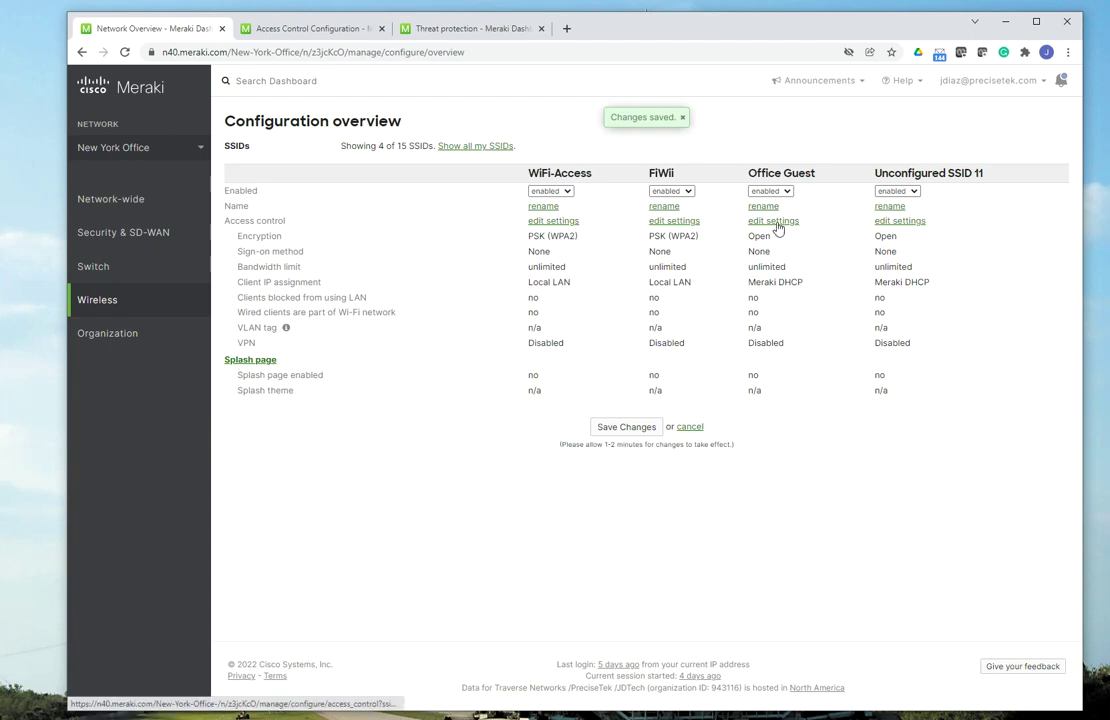
click(776, 221)
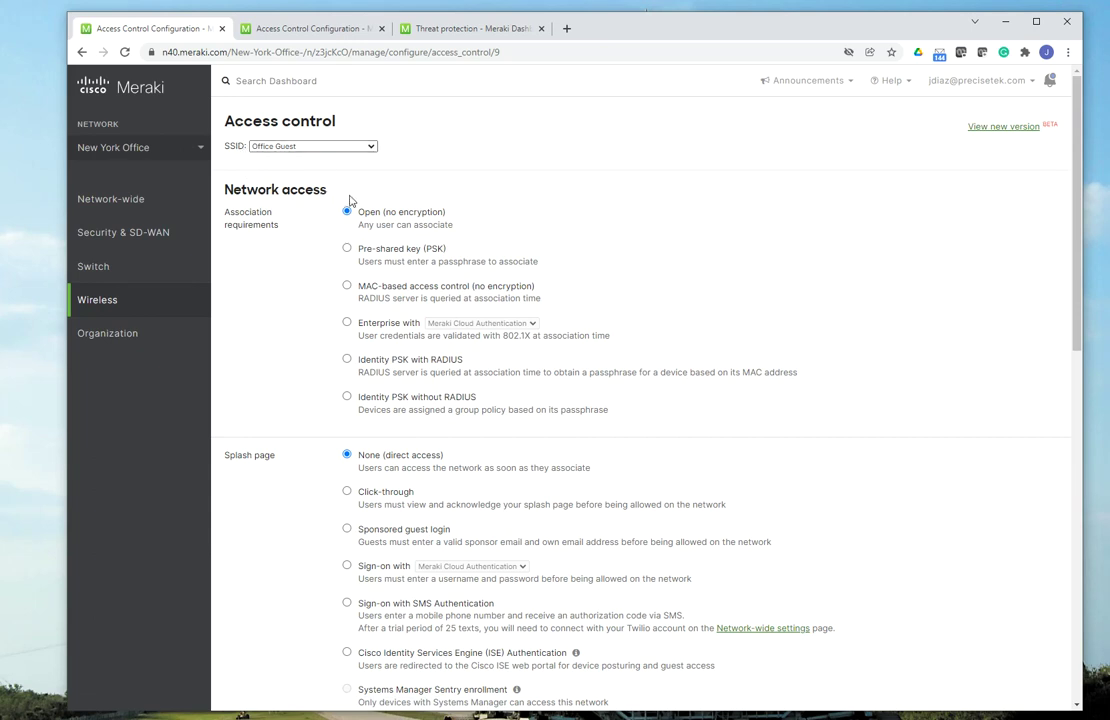
Step: Confirm Office Guest is the SSID being edited and scroll down to the Splash page section
click(370, 147)
click(502, 157)
scroll(271, 468, down, 2)
scroll(297, 347, down, 1)
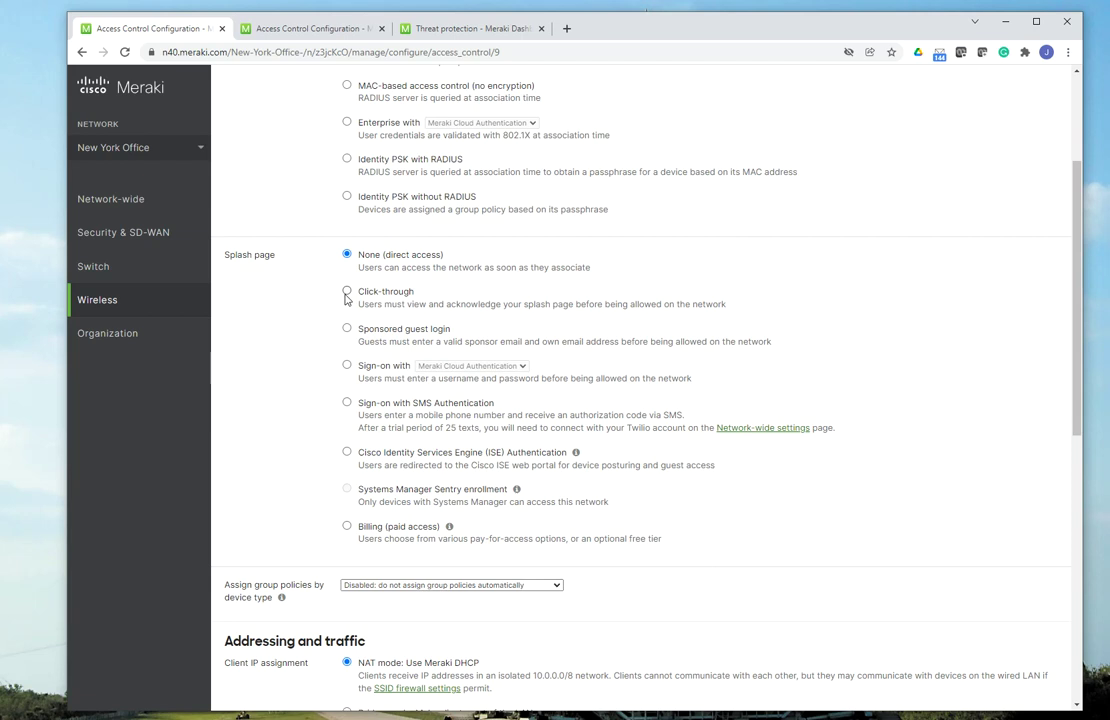
Step: Choose a Click-through splash page and set captive portal strength to block all access until sign-on
click(346, 292)
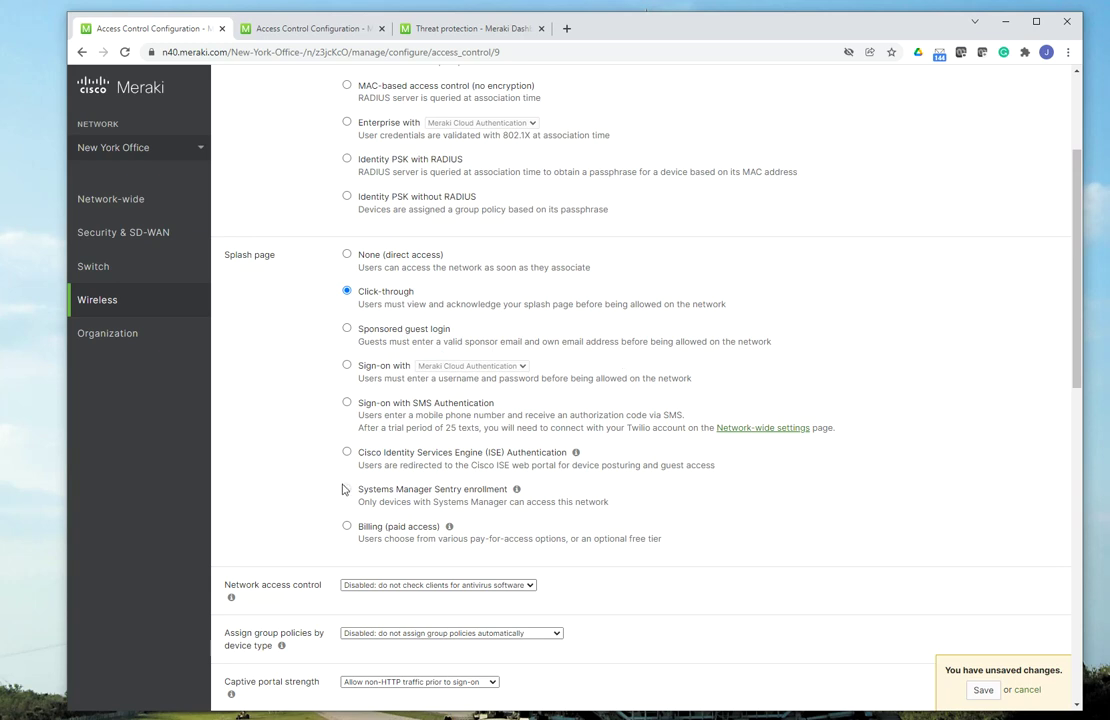
scroll(342, 460, down, 3)
scroll(300, 440, down, 3)
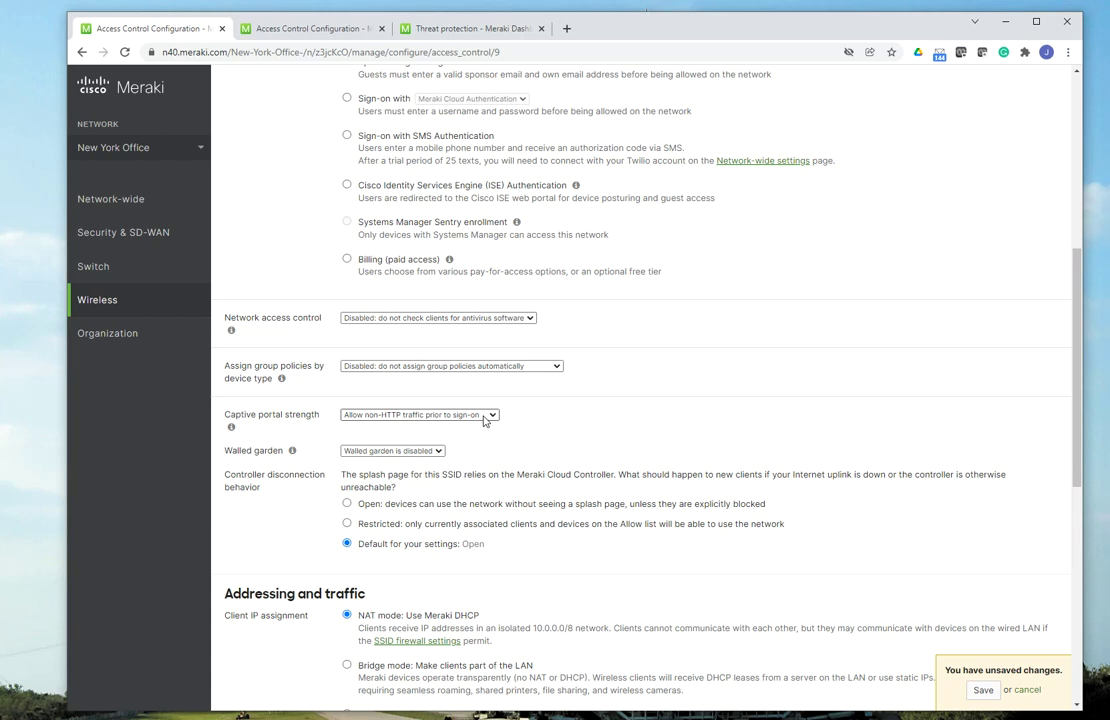
click(484, 418)
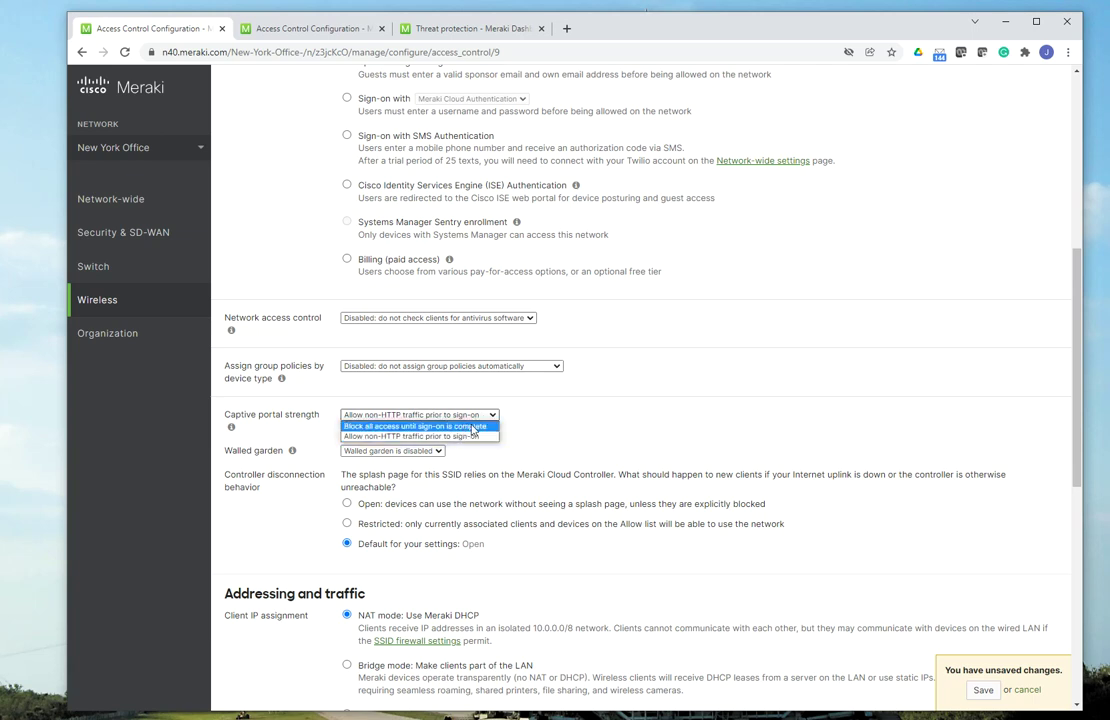
click(464, 428)
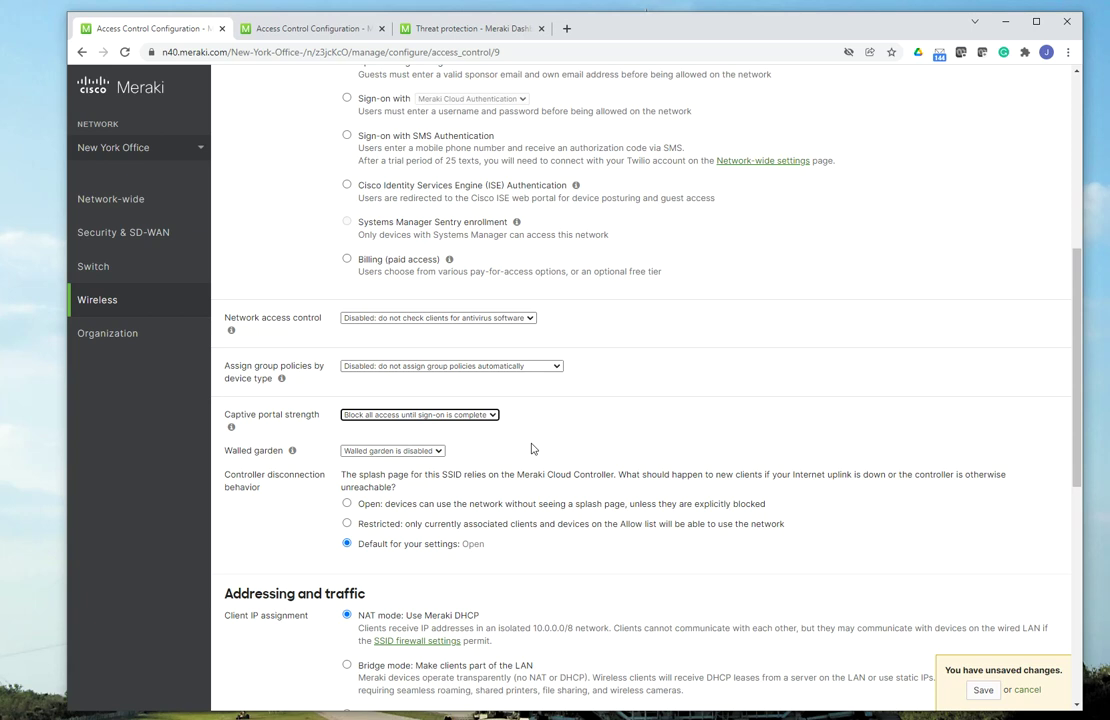
Step: Keep NAT mode with Meraki DHCP (10.0.0.0/8) and save Office Guest's access control changes
scroll(516, 414, down, 2)
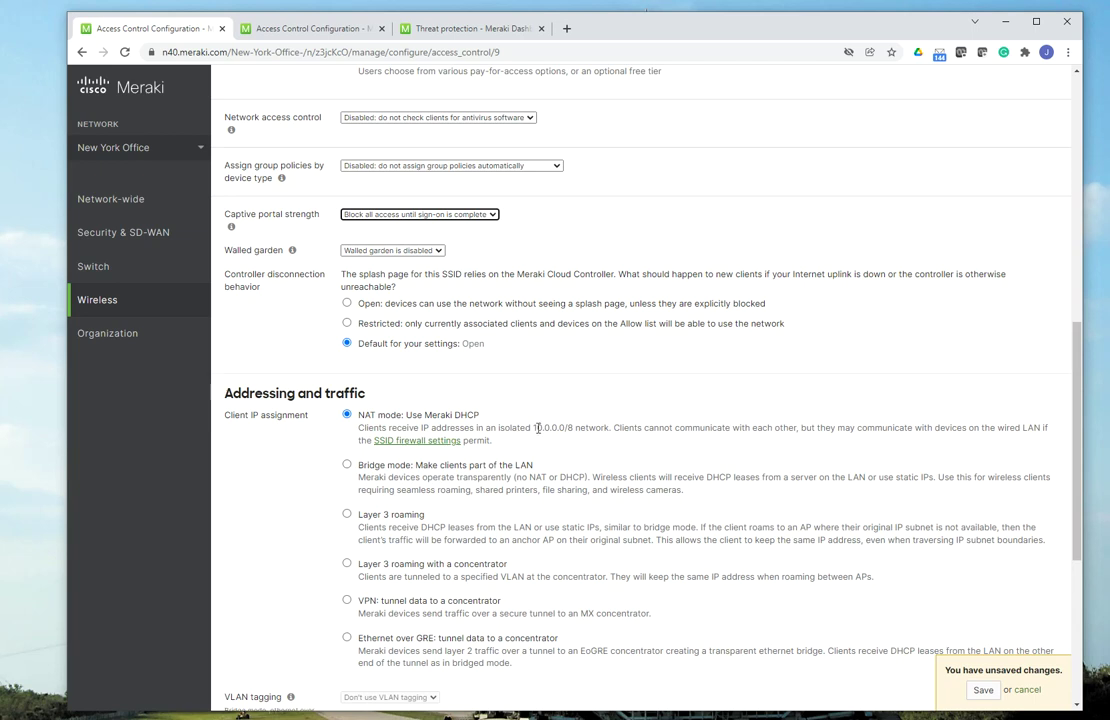
drag(533, 427, 575, 425)
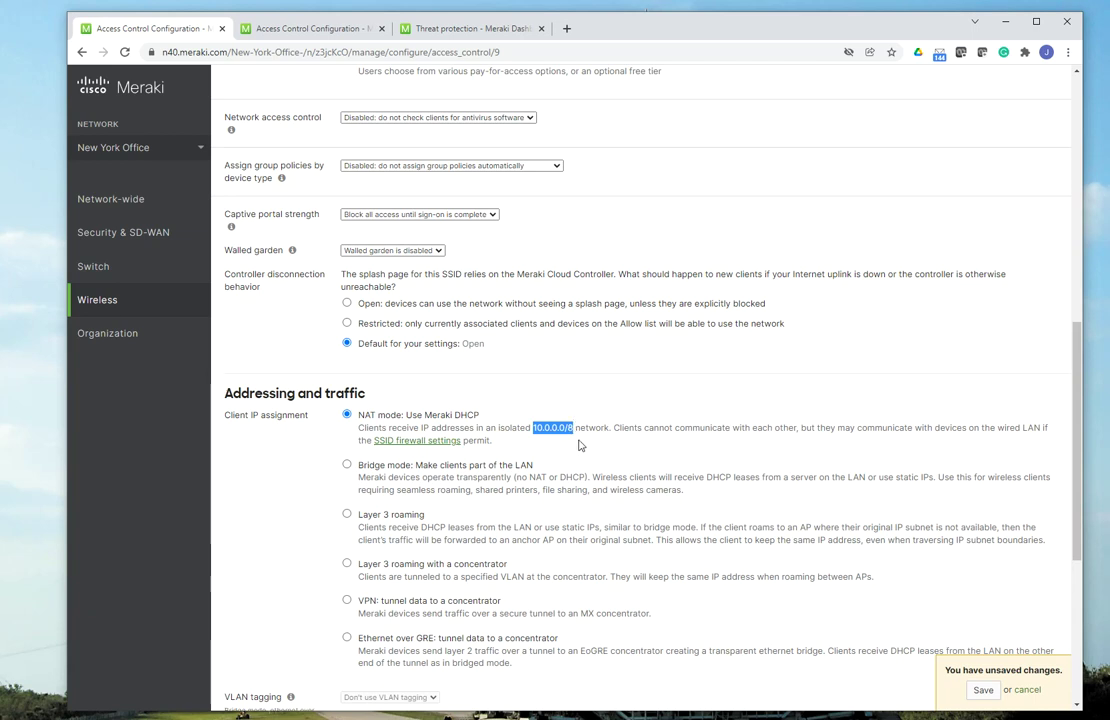
scroll(582, 445, down, 3)
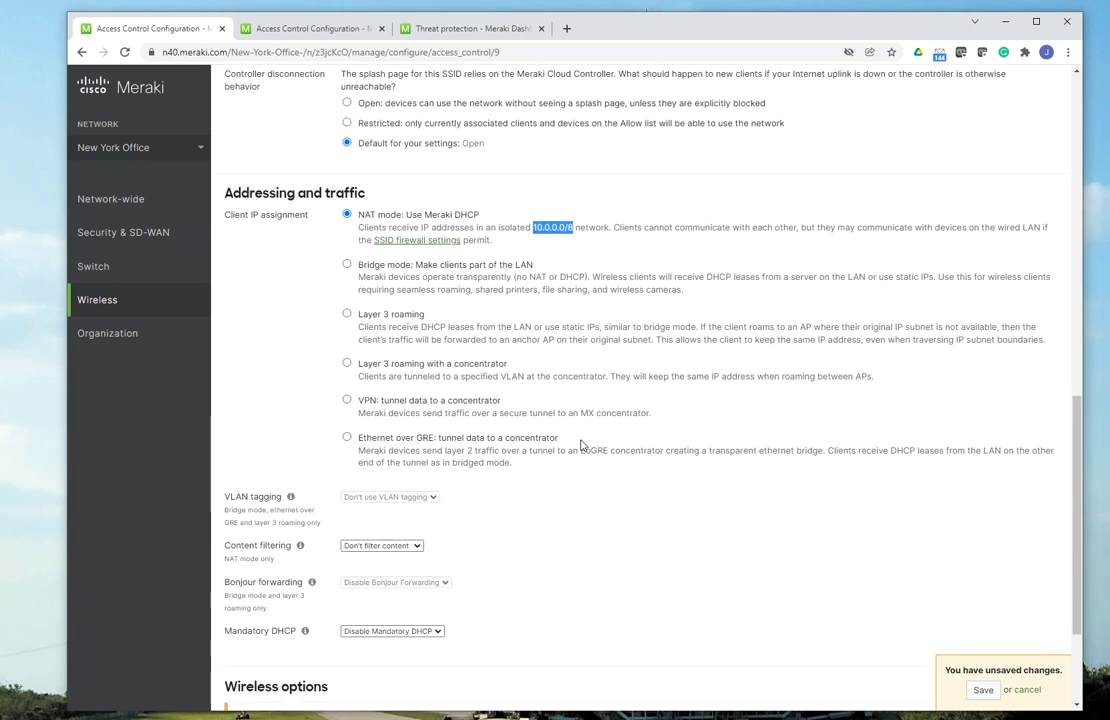
scroll(582, 445, down, 3)
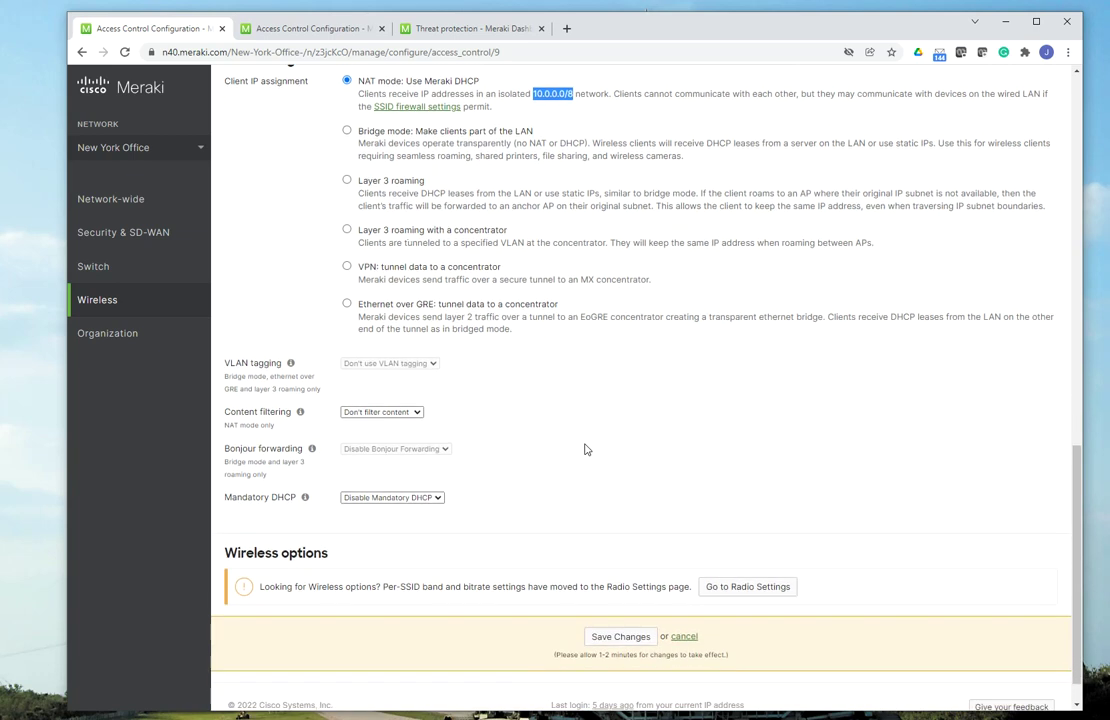
click(613, 640)
mouse_move(170, 441)
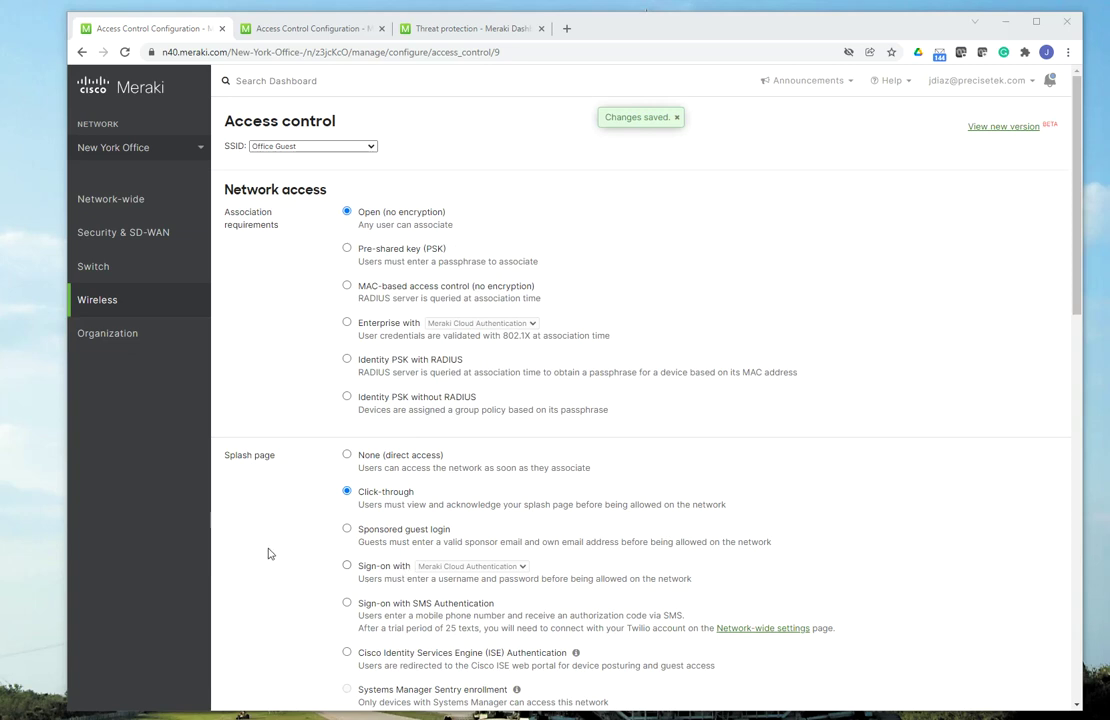
Step: Set Office Guest's local LAN layer 3 firewall rule to Deny and save it
mouse_move(163, 307)
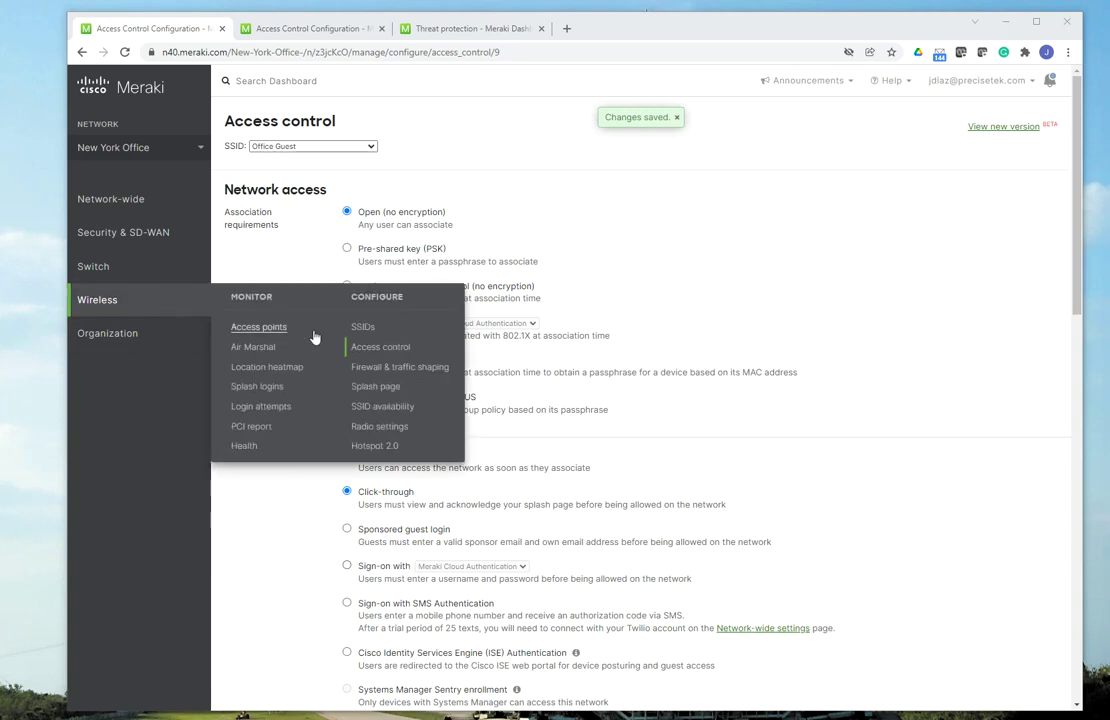
click(407, 373)
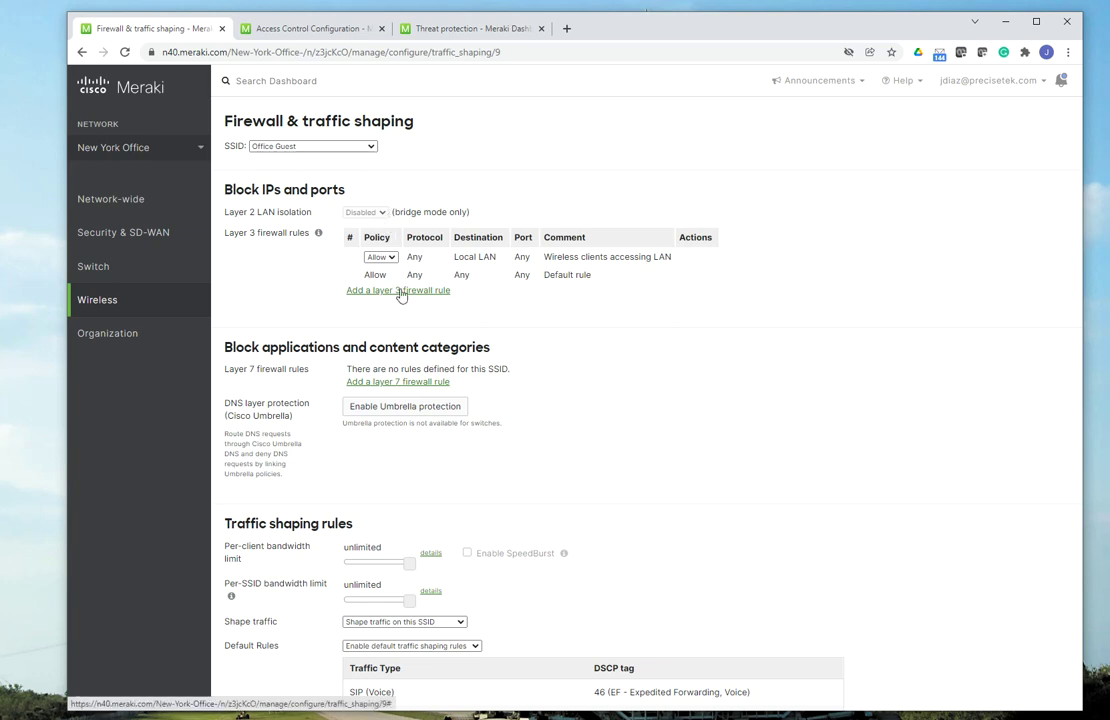
mouse_move(238, 271)
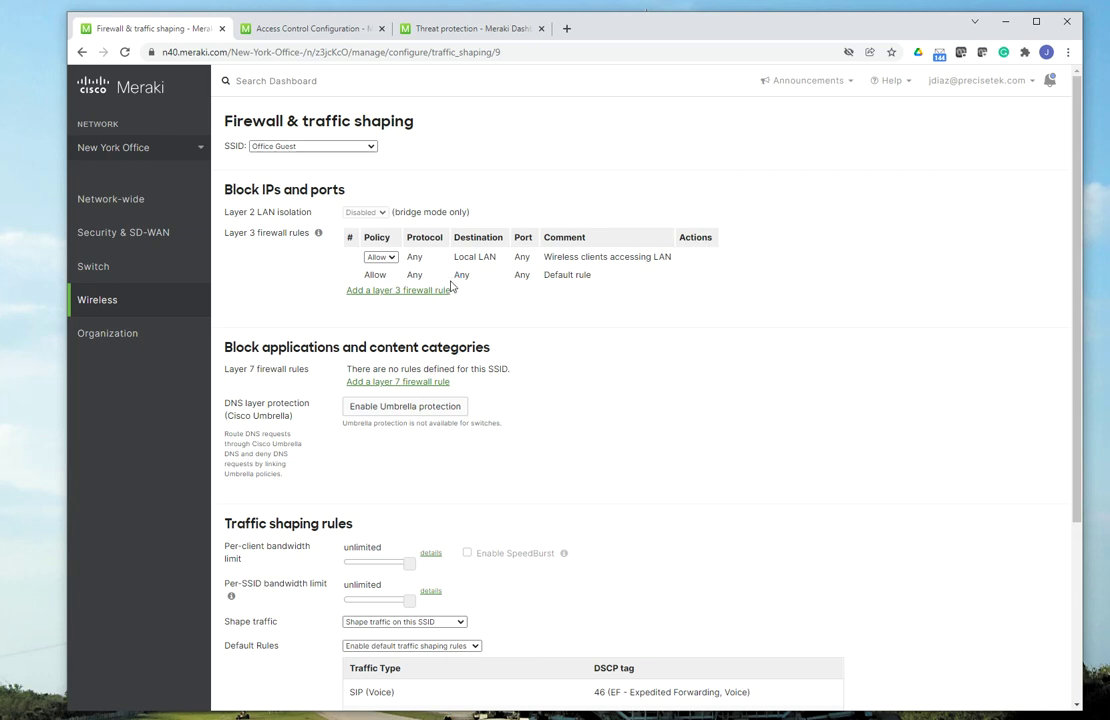
click(391, 258)
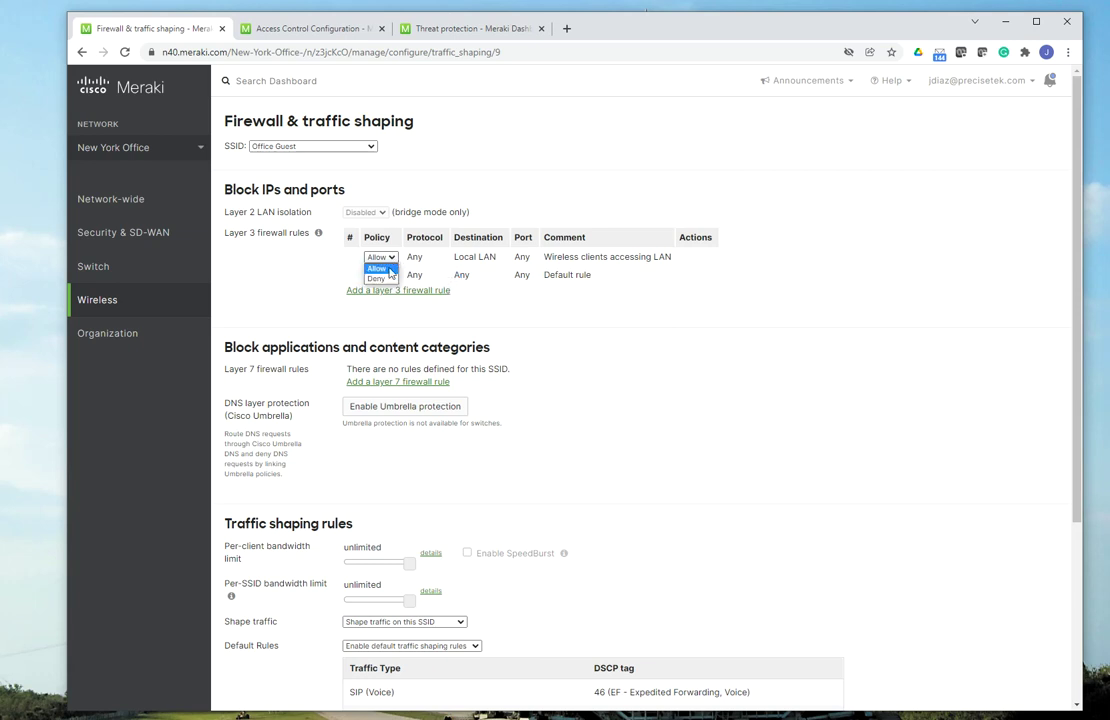
click(378, 279)
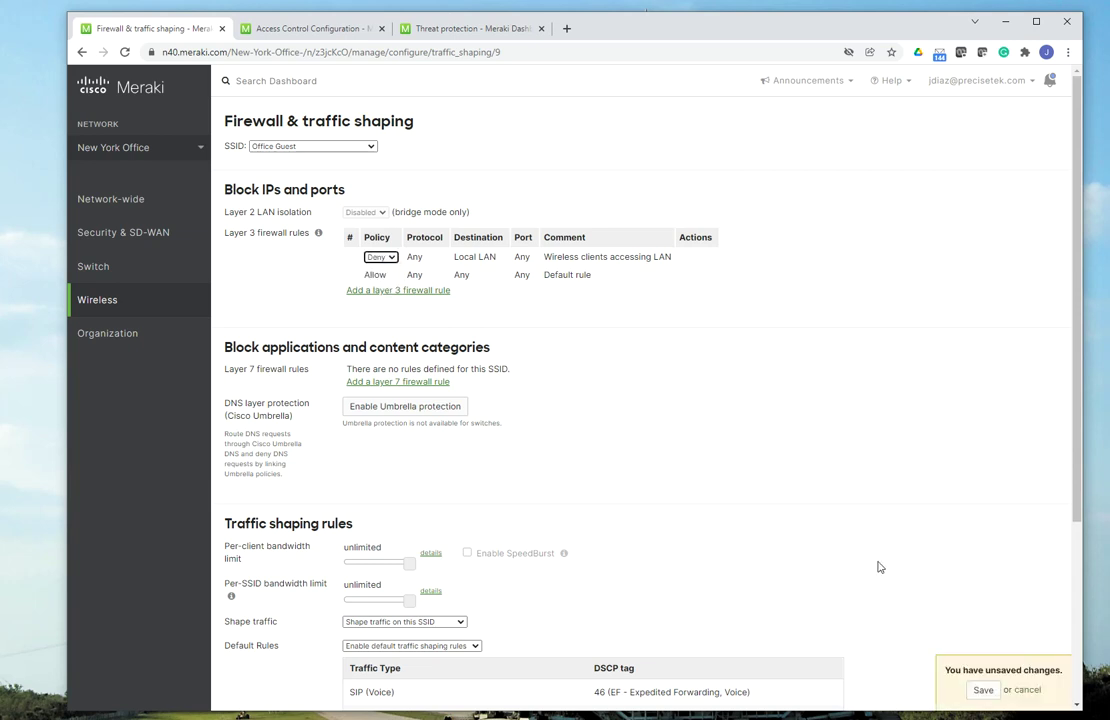
click(983, 690)
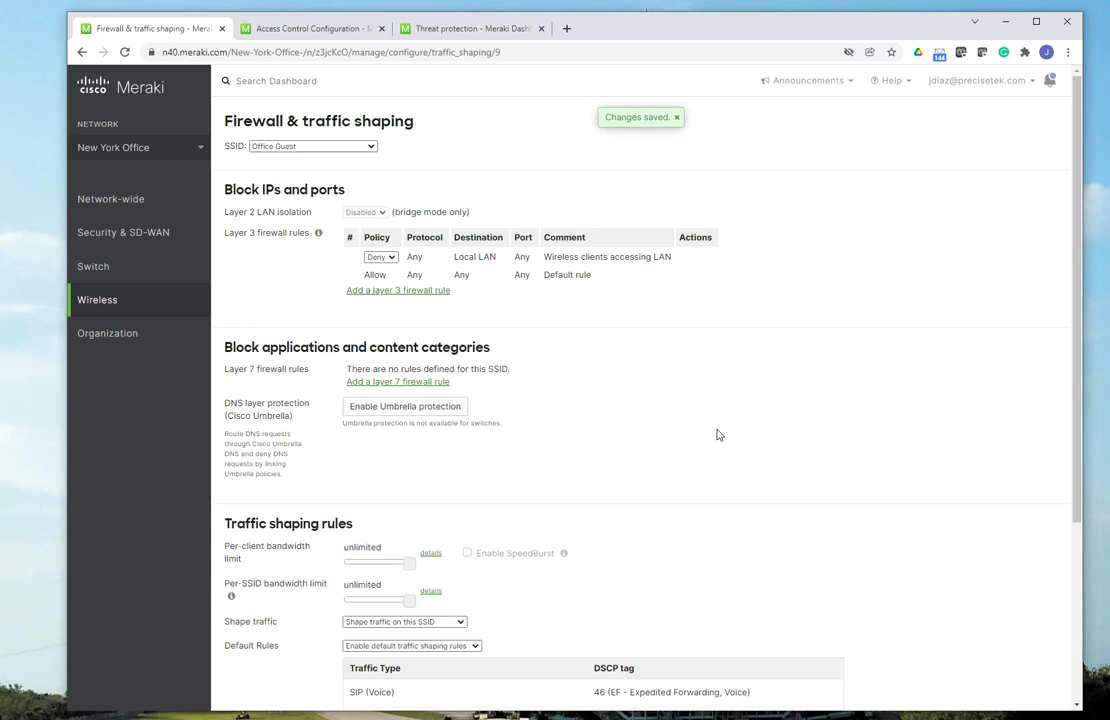
Step: Add a layer 7 firewall rule denying all Peer-to-peer (P2P) traffic
scroll(718, 434, down, 1)
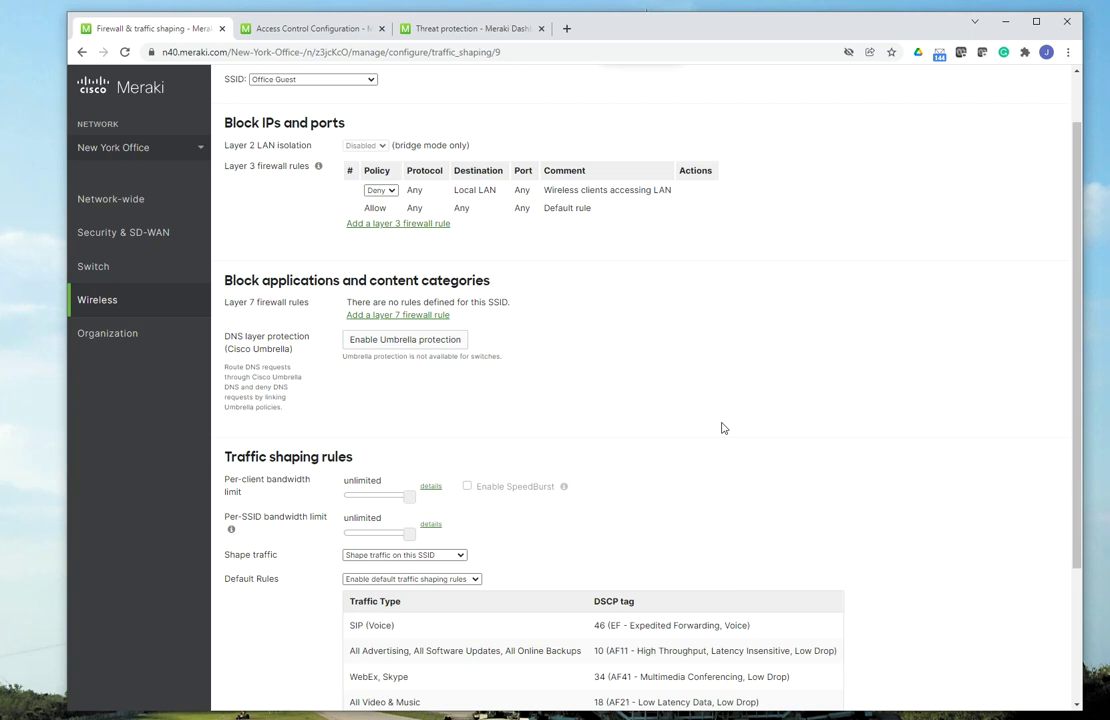
click(381, 318)
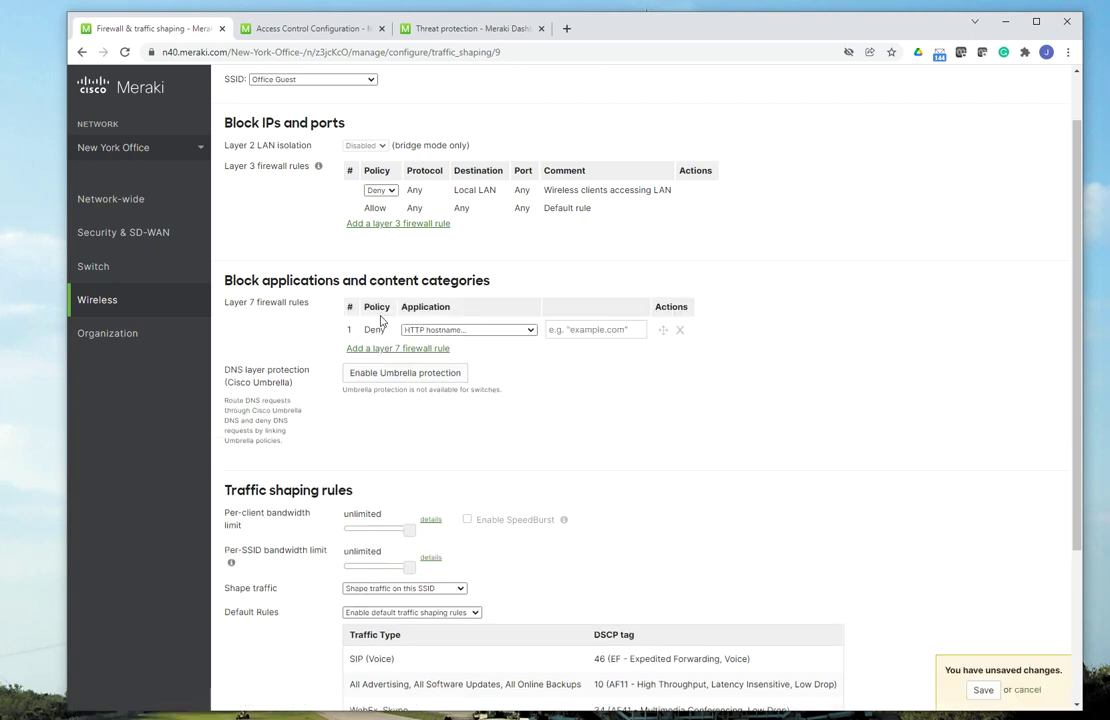
click(522, 332)
scroll(480, 375, up, 1)
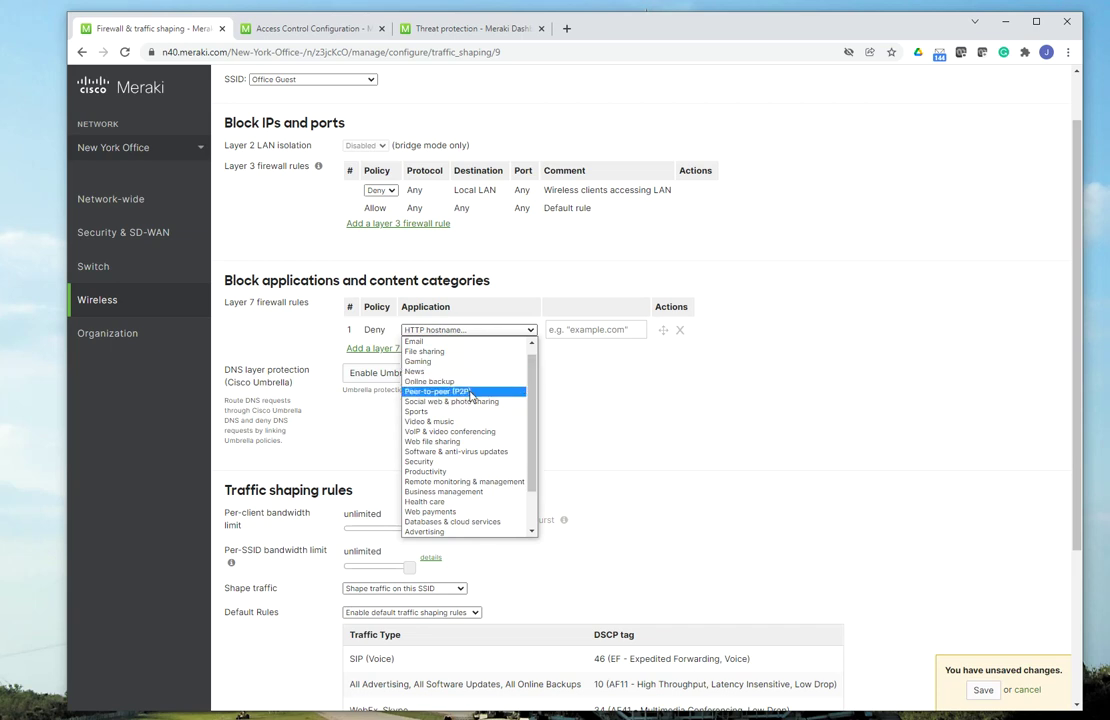
click(470, 391)
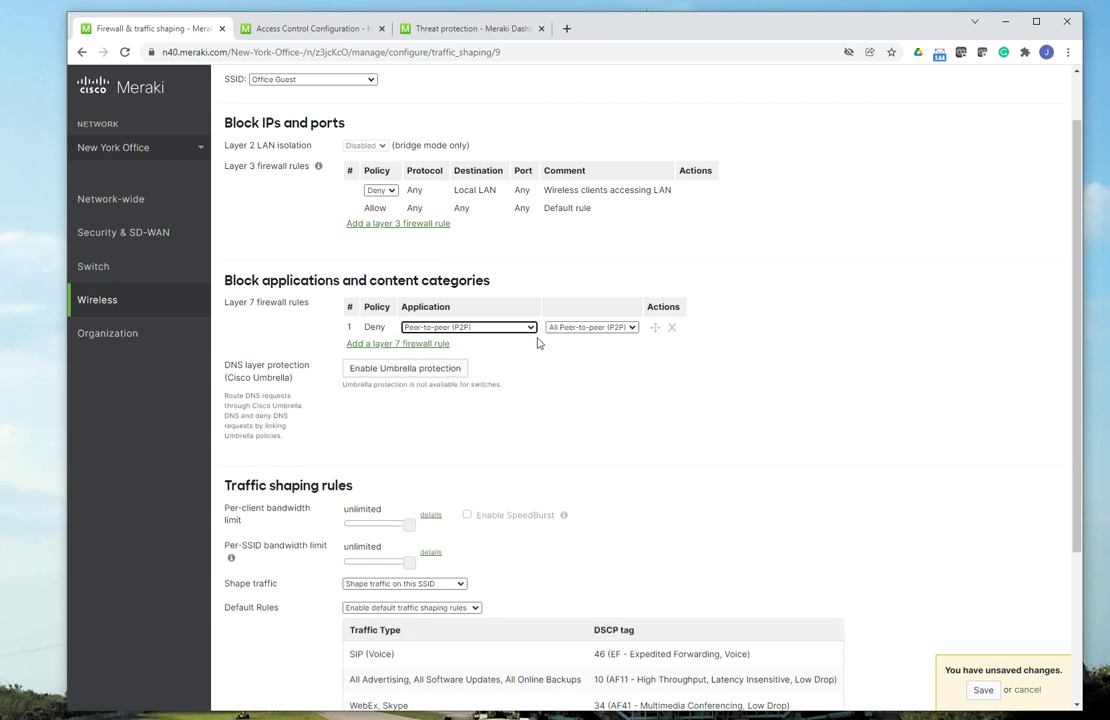
Step: Add a second layer 7 deny rule, leaving its application as HTTP hostname
click(380, 348)
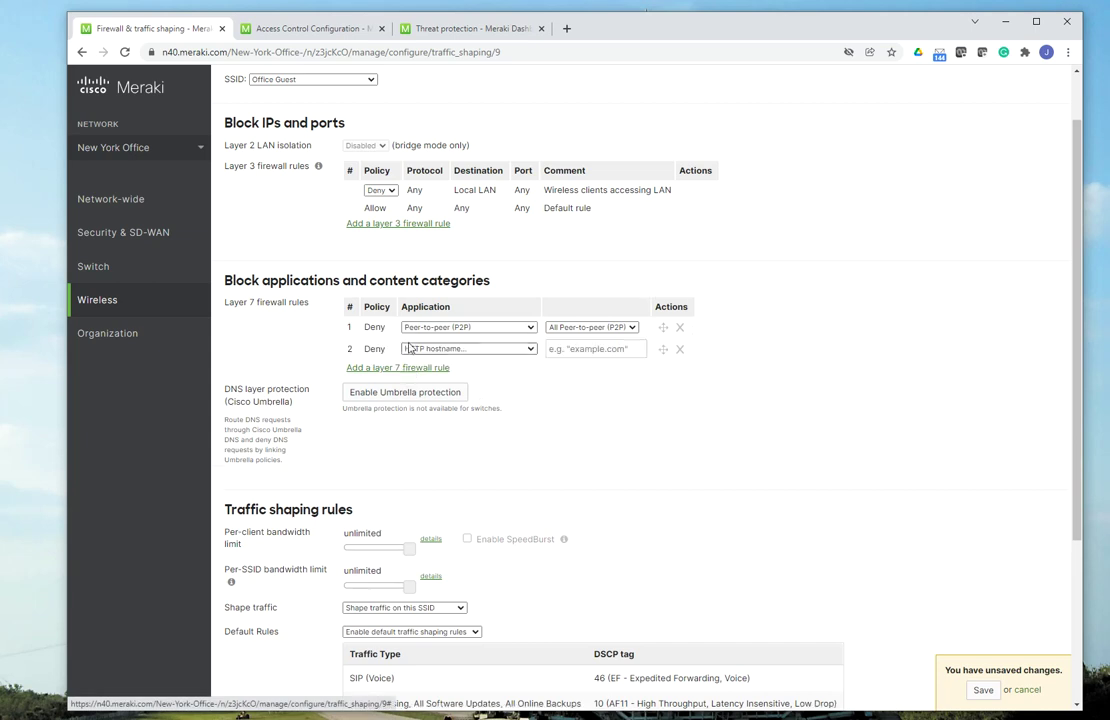
click(528, 349)
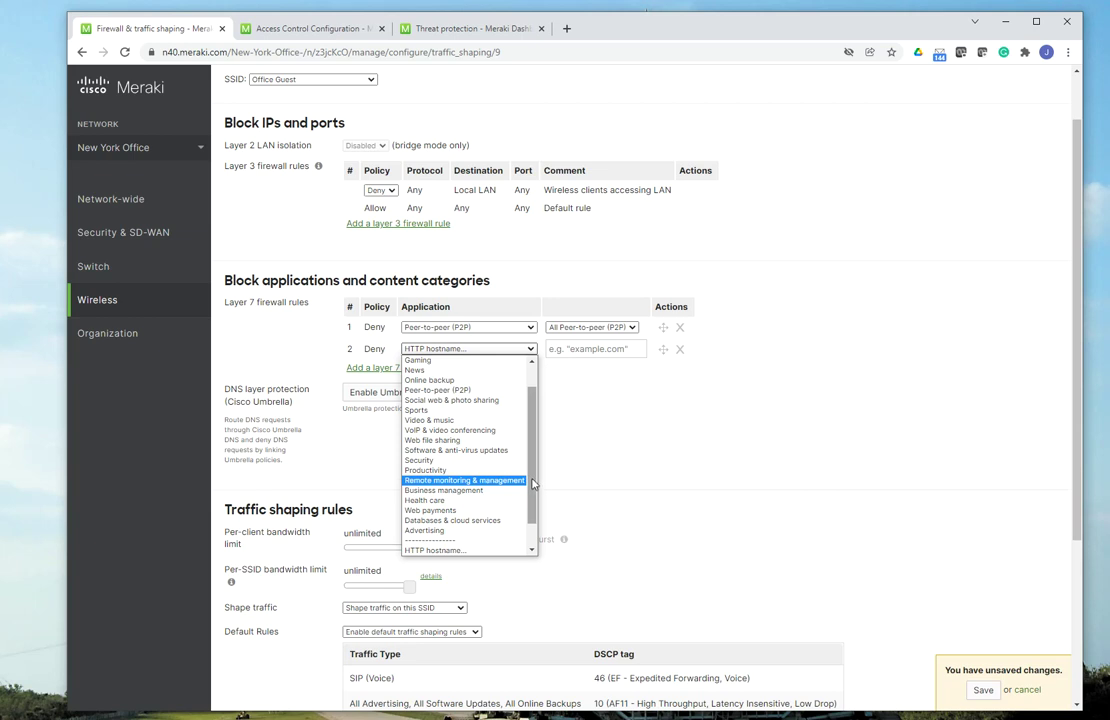
drag(532, 484, 535, 502)
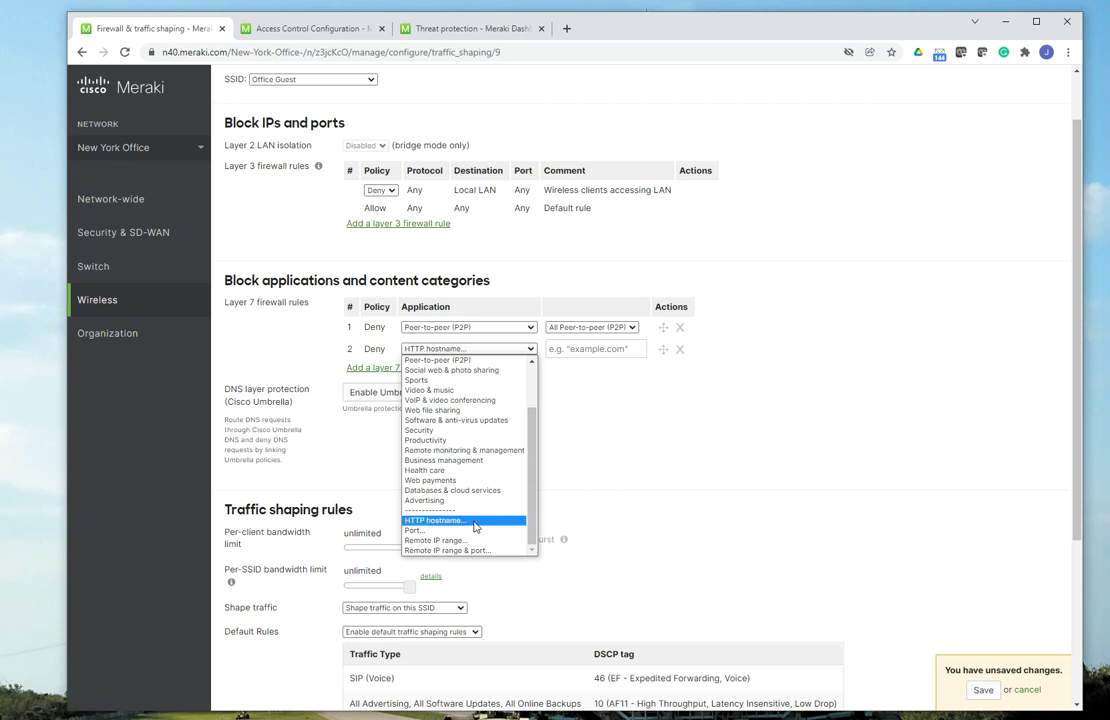
click(641, 467)
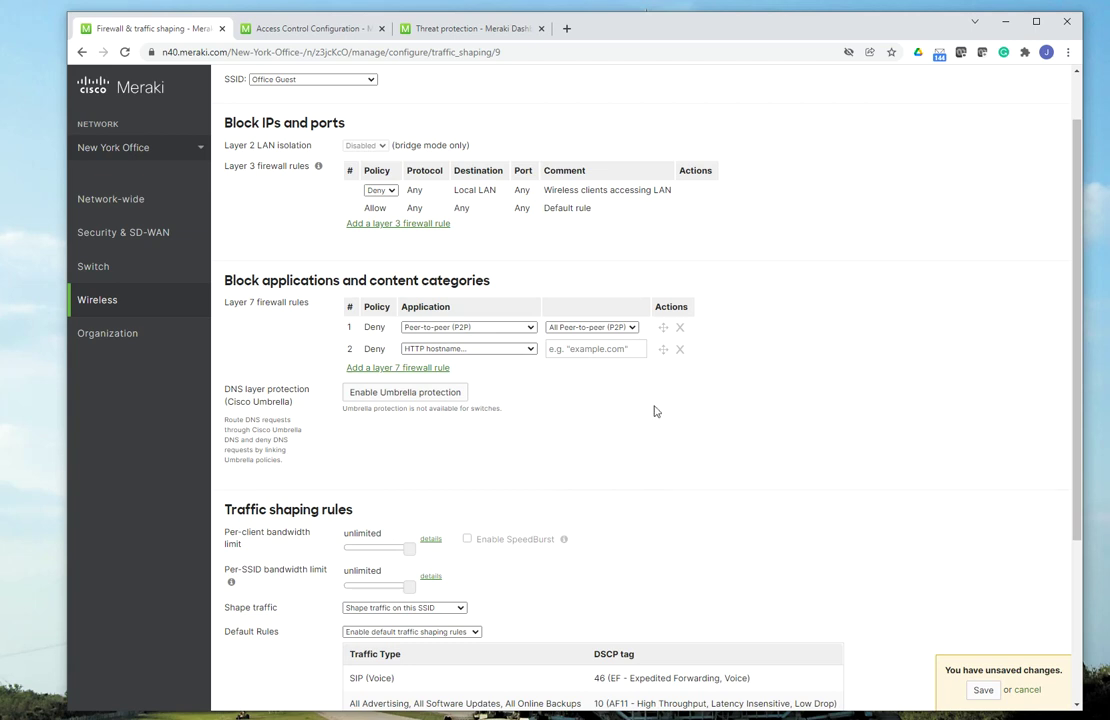
Step: Limit Office Guest bandwidth to 5 Mbps per client and 25 Mbps per SSID
scroll(632, 453, down, 1)
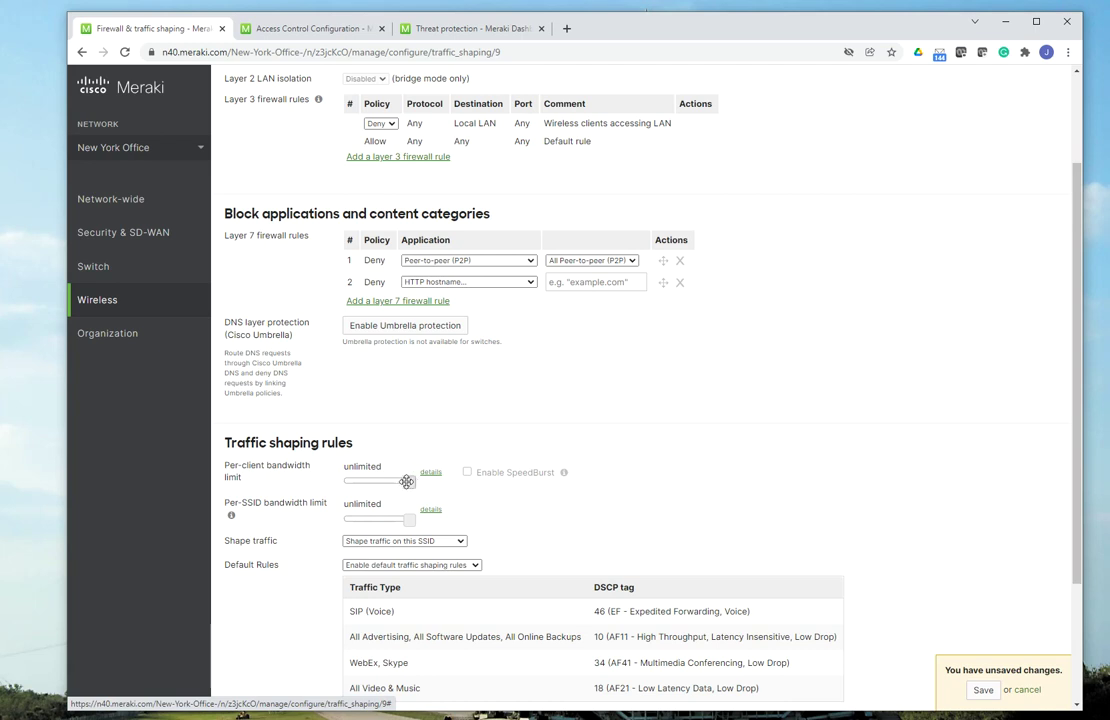
drag(410, 485, 376, 483)
drag(376, 483, 380, 485)
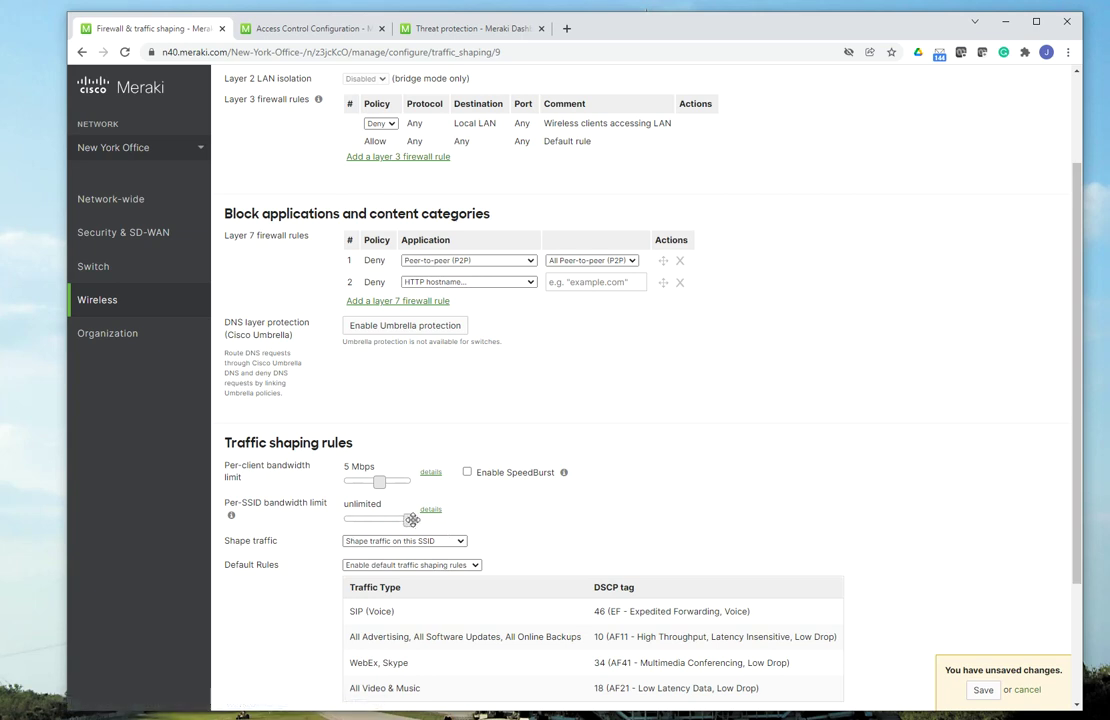
drag(413, 520, 395, 519)
scroll(421, 322, up, 3)
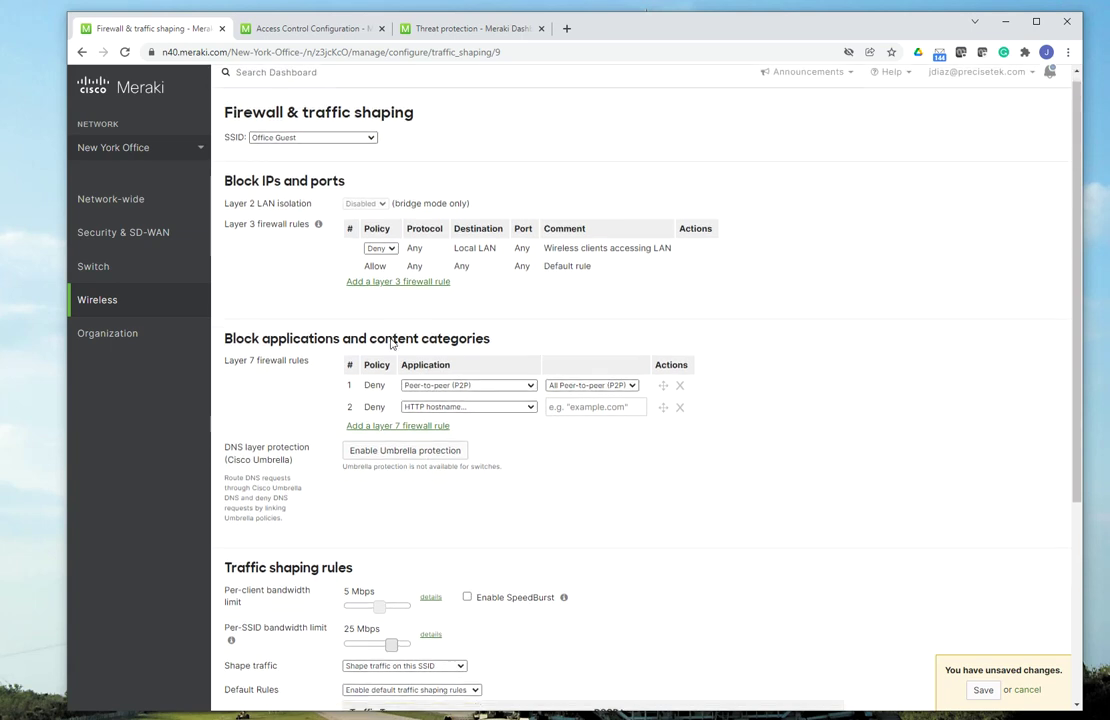
scroll(390, 343, down, 2)
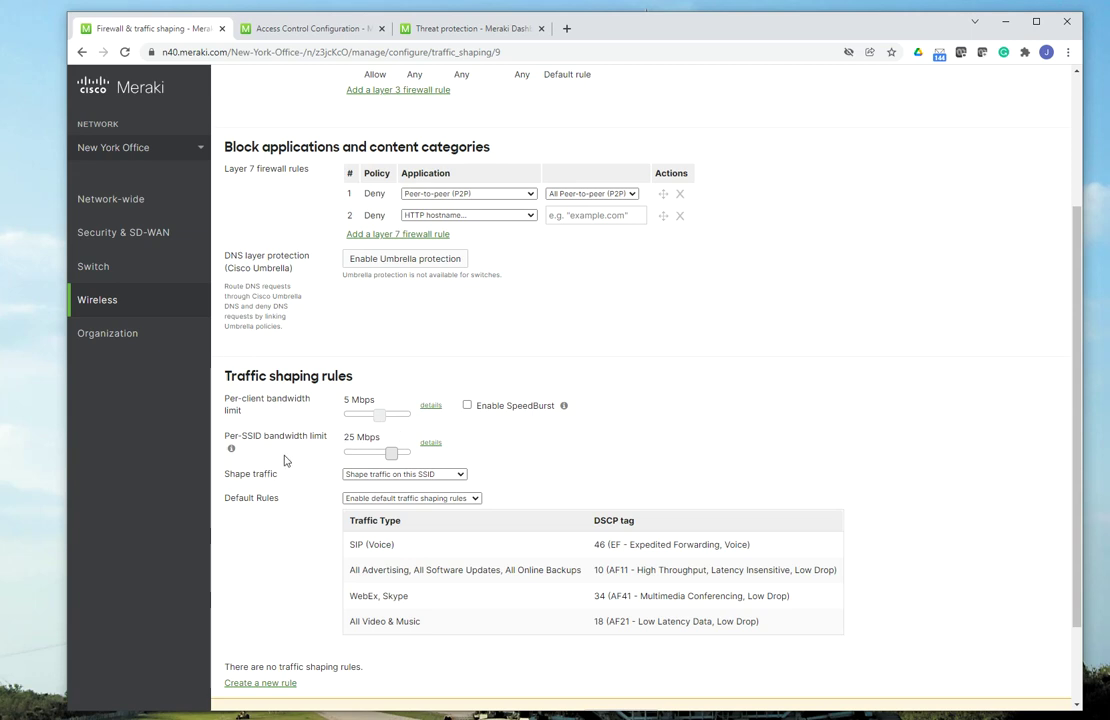
scroll(907, 435, down, 1)
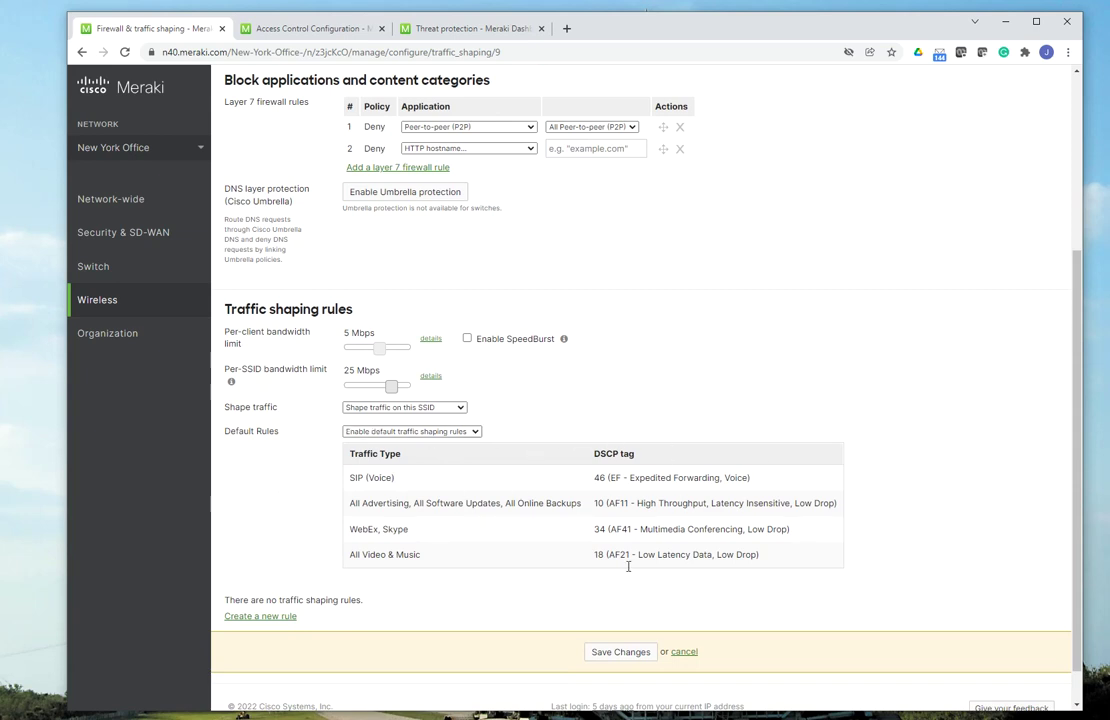
scroll(694, 439, up, 4)
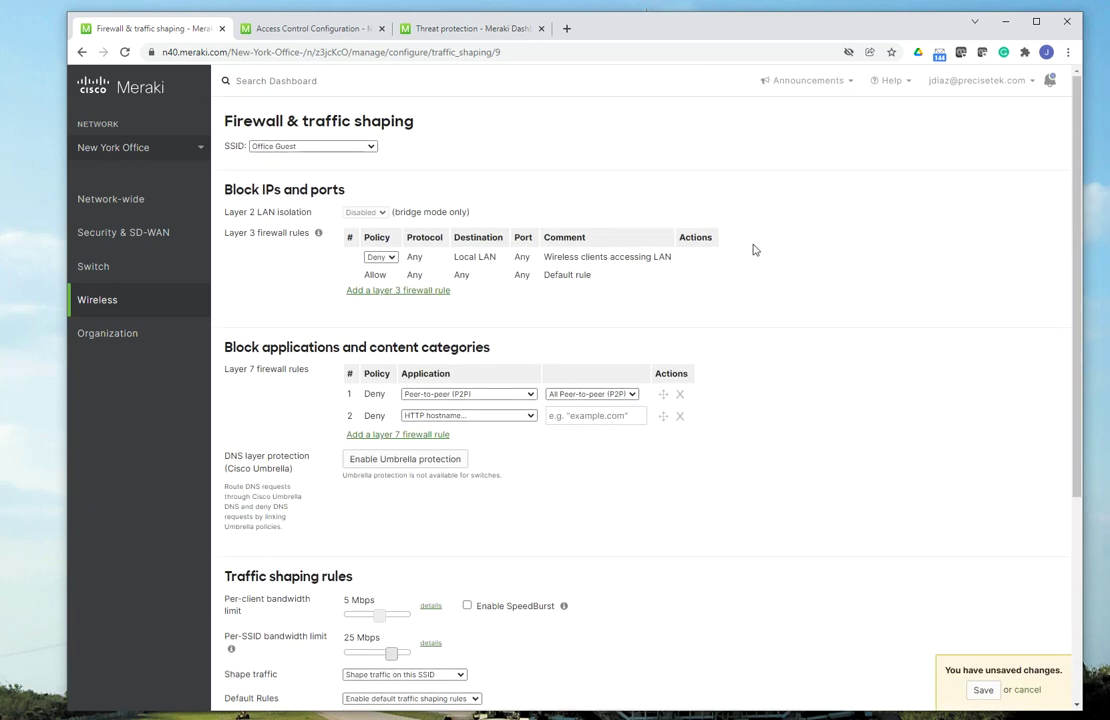
scroll(780, 343, down, 4)
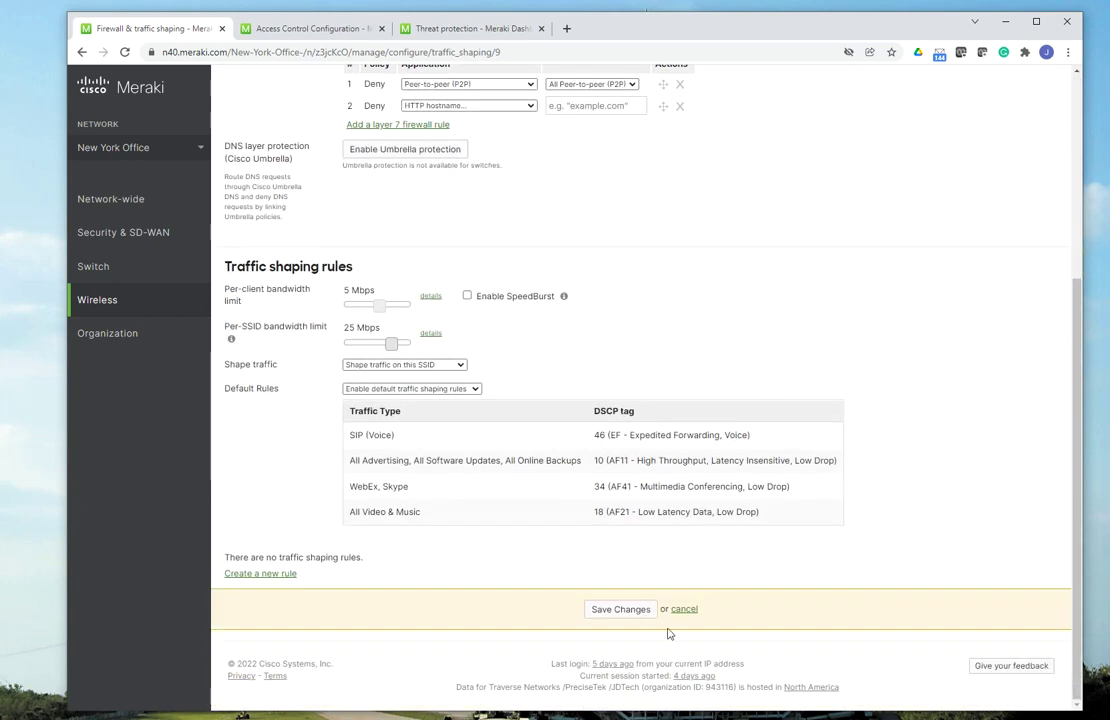
Step: Delete the blank HTTP hostname rule after the save error, then save firewall and shaping settings
click(620, 610)
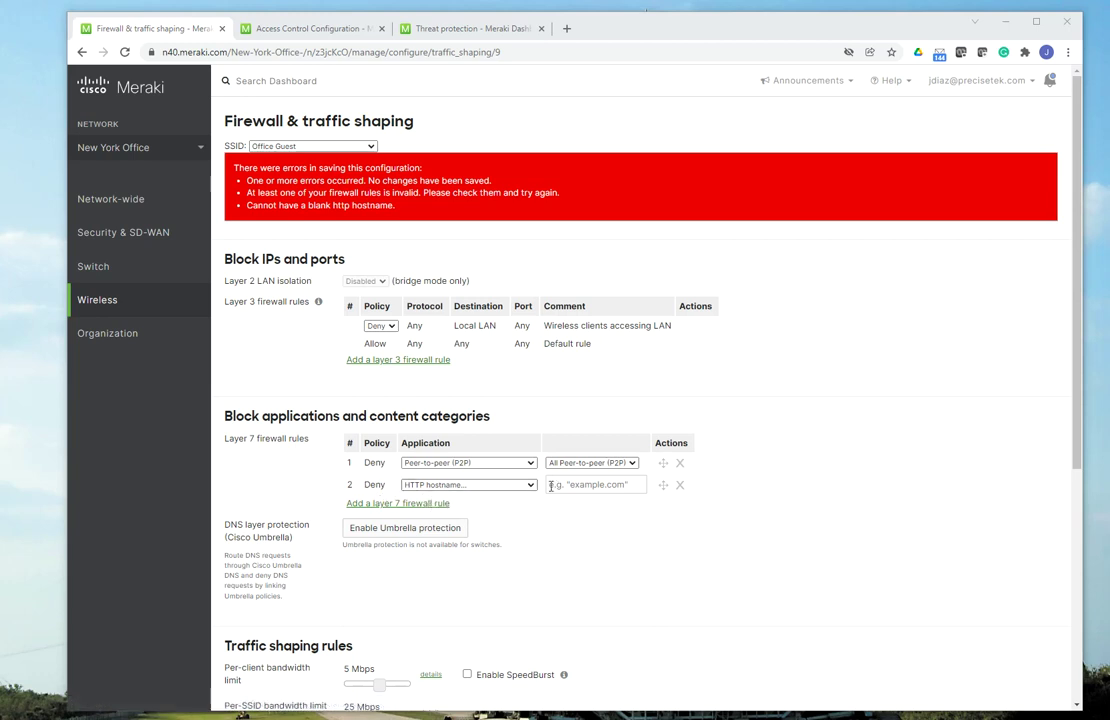
click(680, 485)
scroll(897, 436, down, 5)
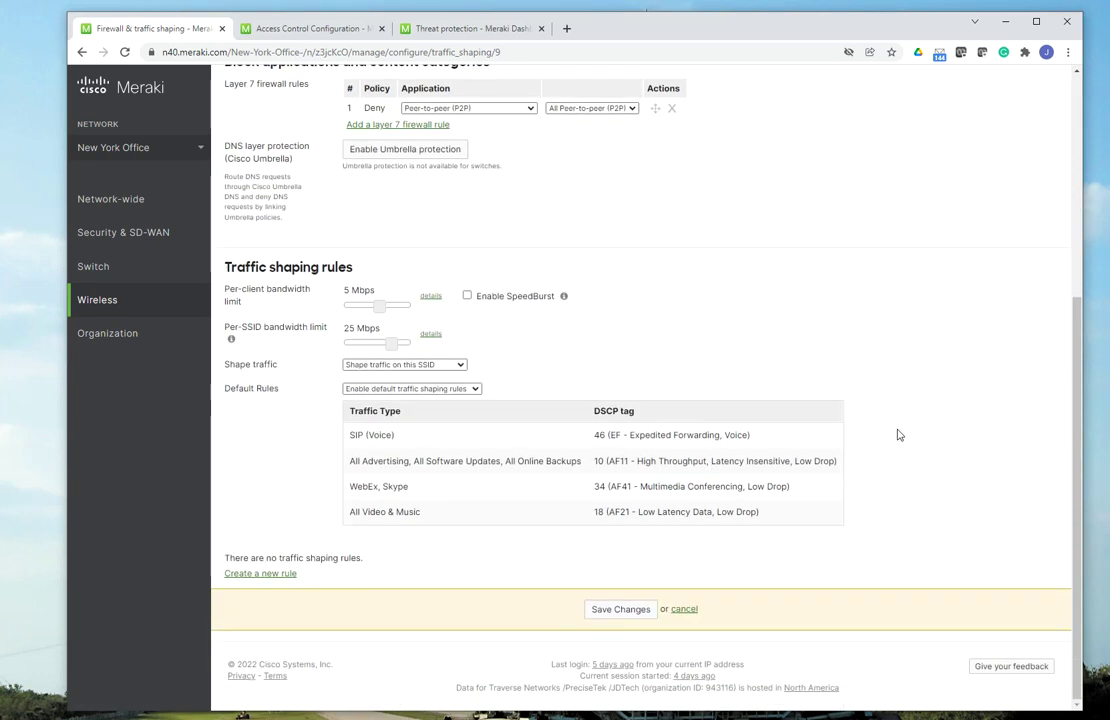
click(620, 609)
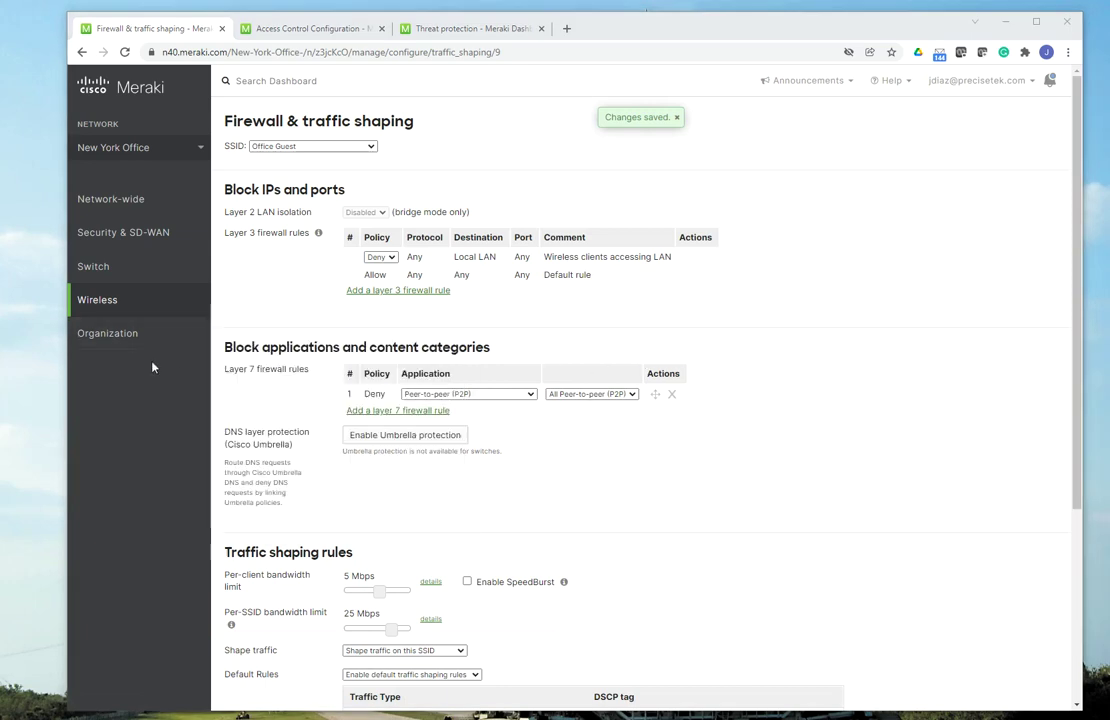
Step: Rename Unconfigured SSID 11 to 'Office Employees' and save the change
mouse_move(198, 300)
click(367, 329)
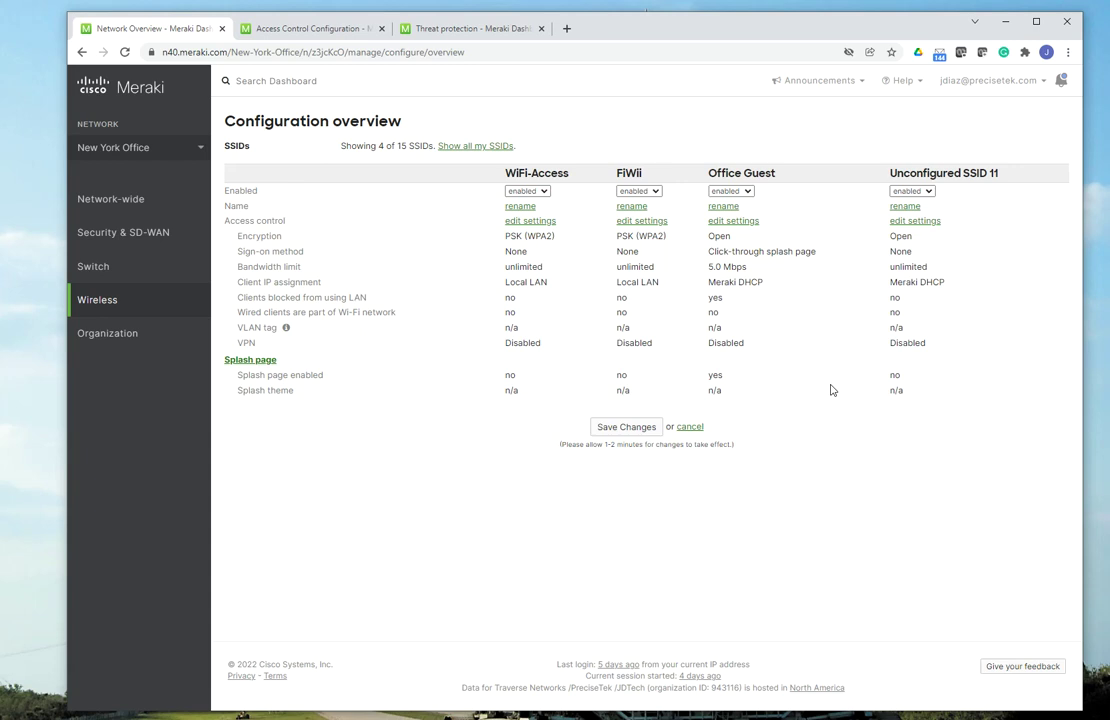
click(905, 207)
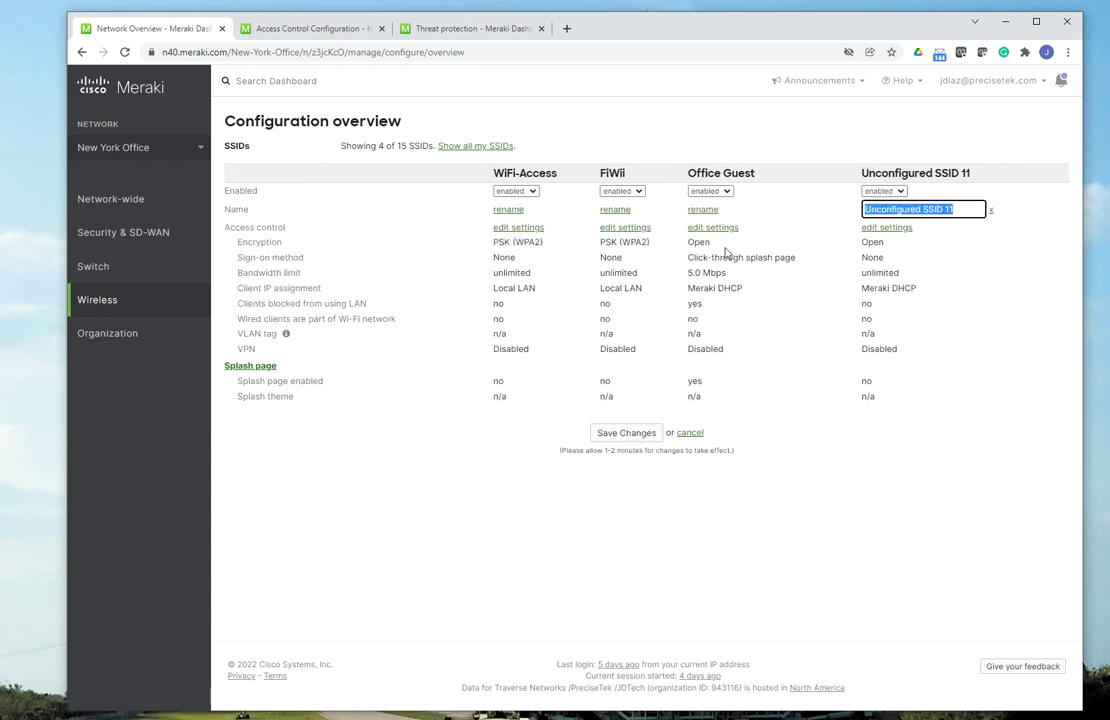
text(Office Employees)
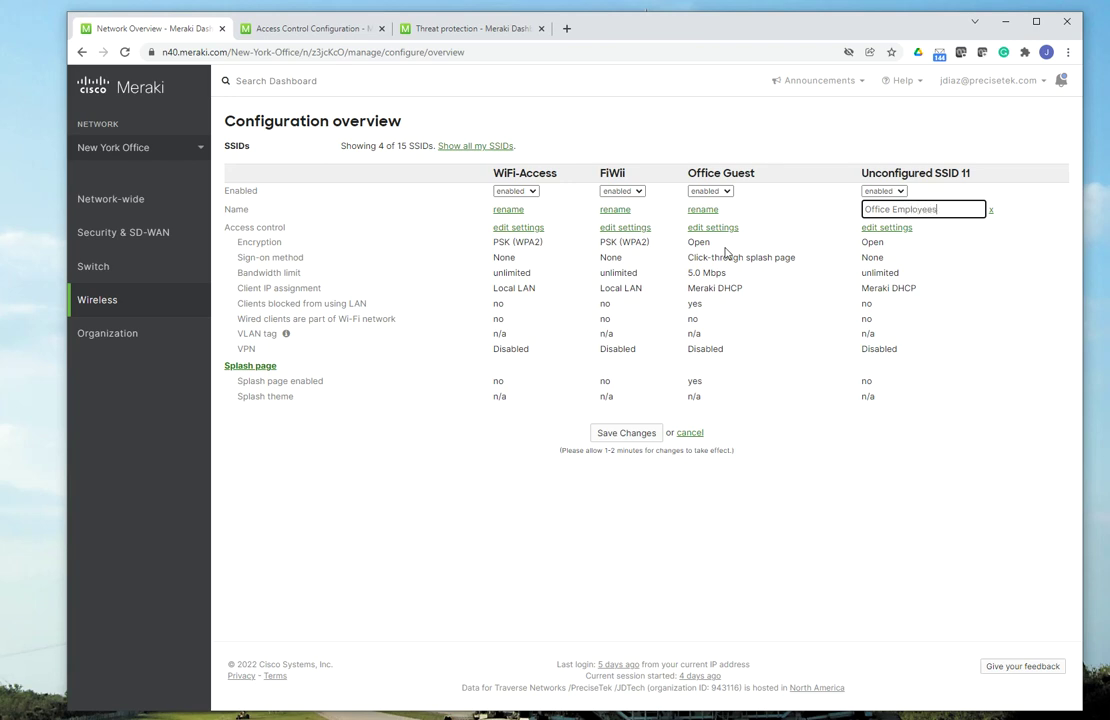
click(634, 434)
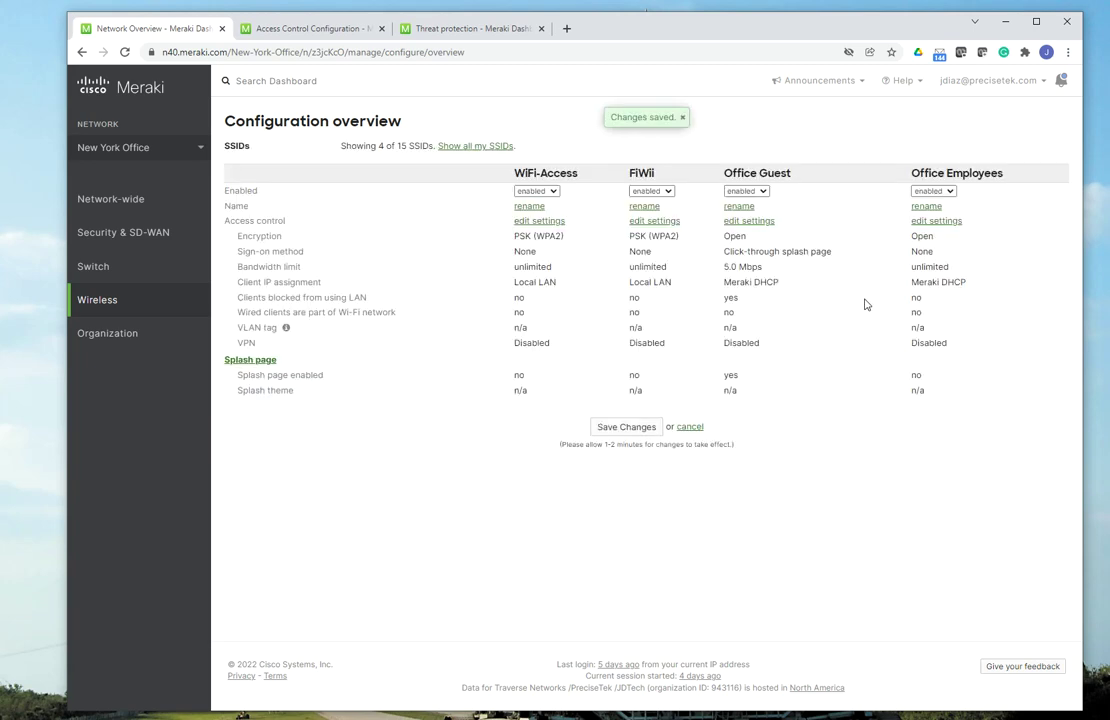
Step: Require a pre-shared key (PSK) for Office Employees and enter the network passphrase
click(935, 221)
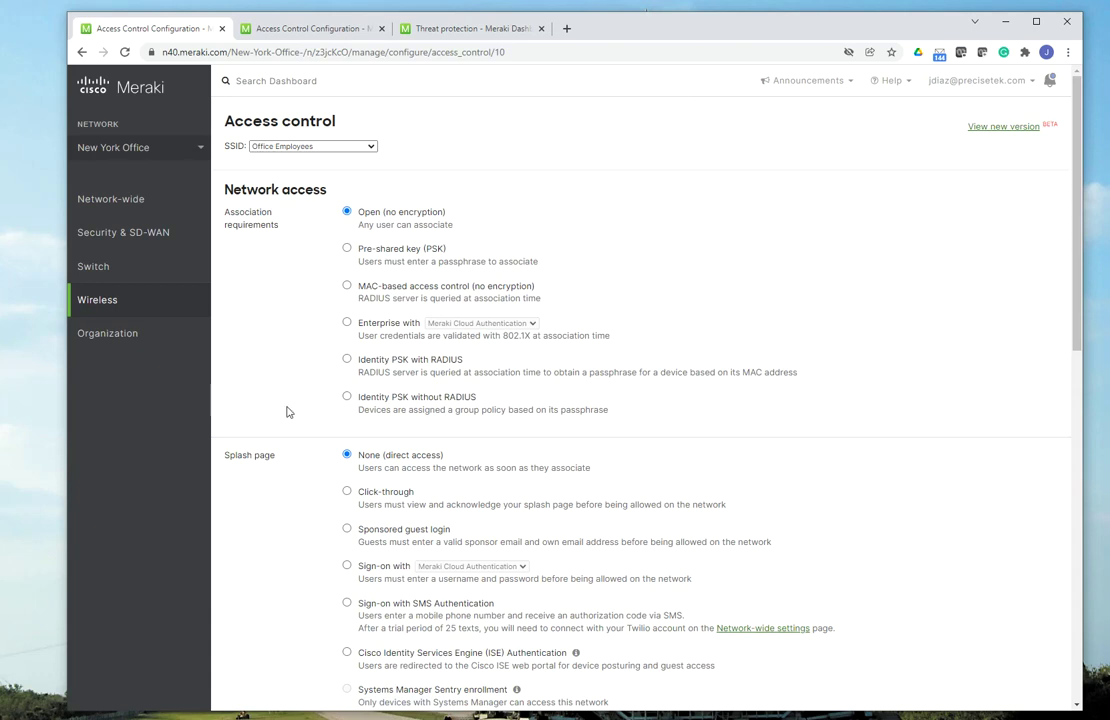
click(347, 249)
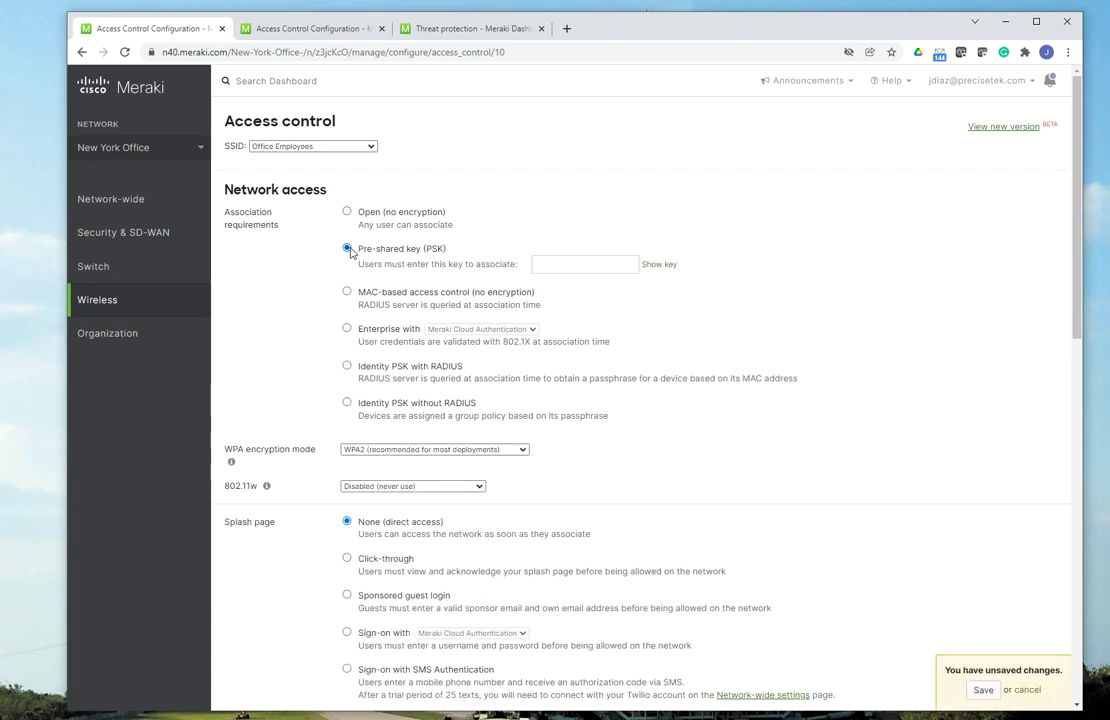
click(557, 264)
text(••••••)
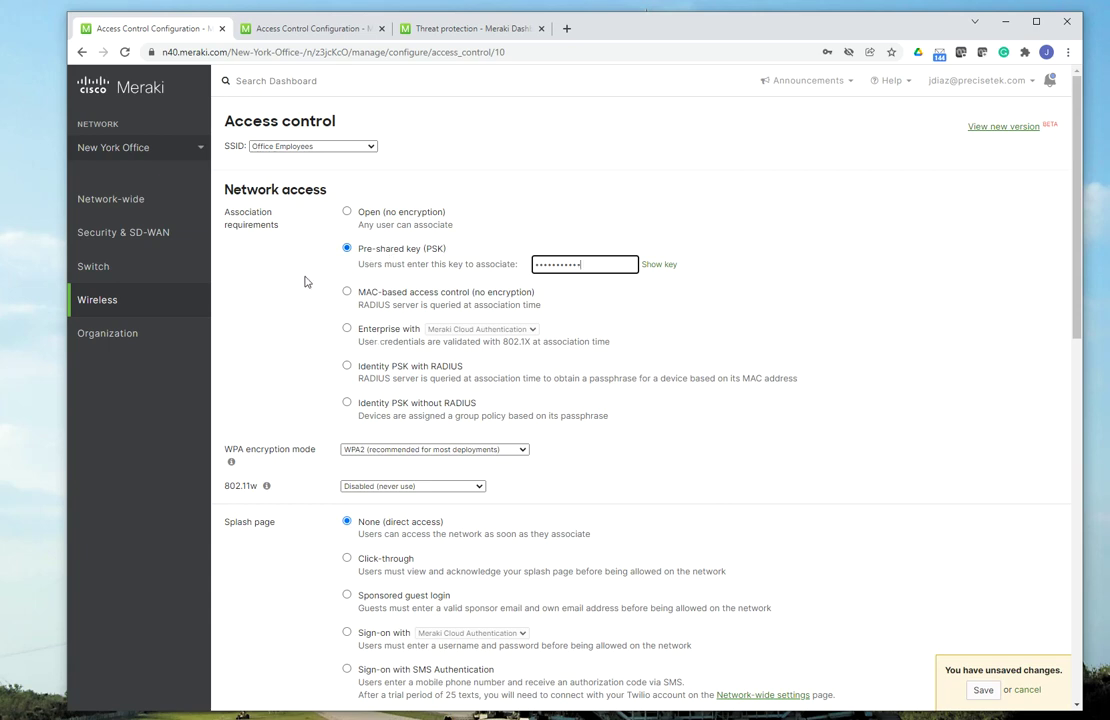
click(768, 272)
scroll(706, 396, down, 2)
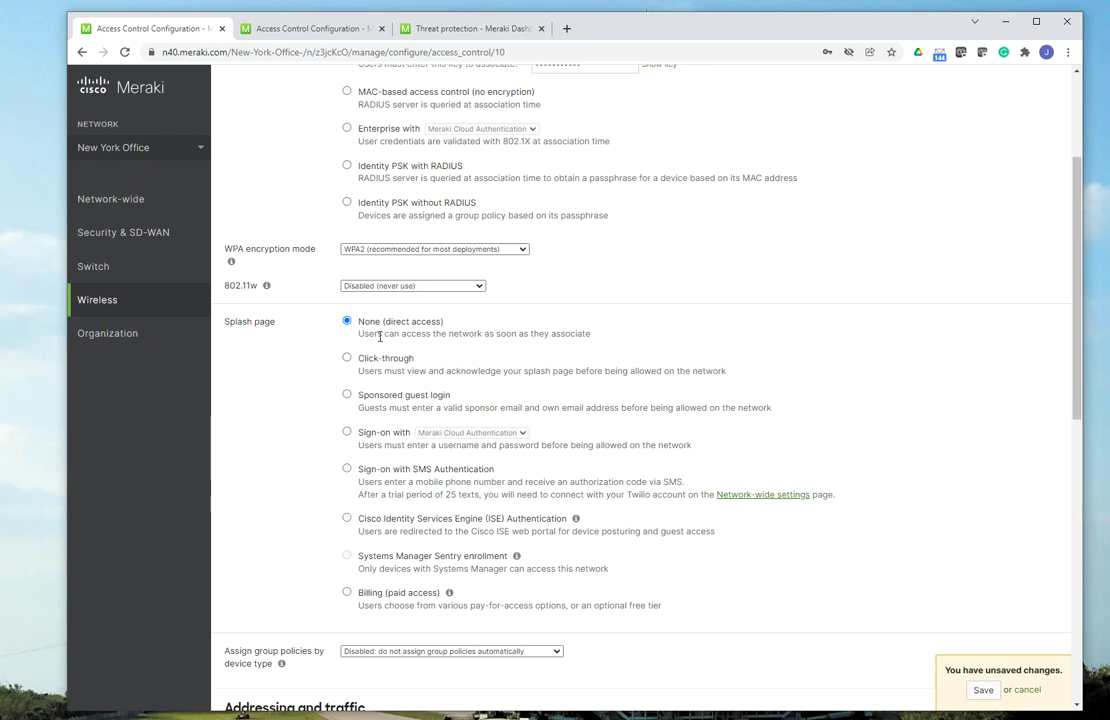
Step: Put Office Employees clients in bridge mode with VLAN tagging on VLAN ID 80
scroll(761, 364, down, 5)
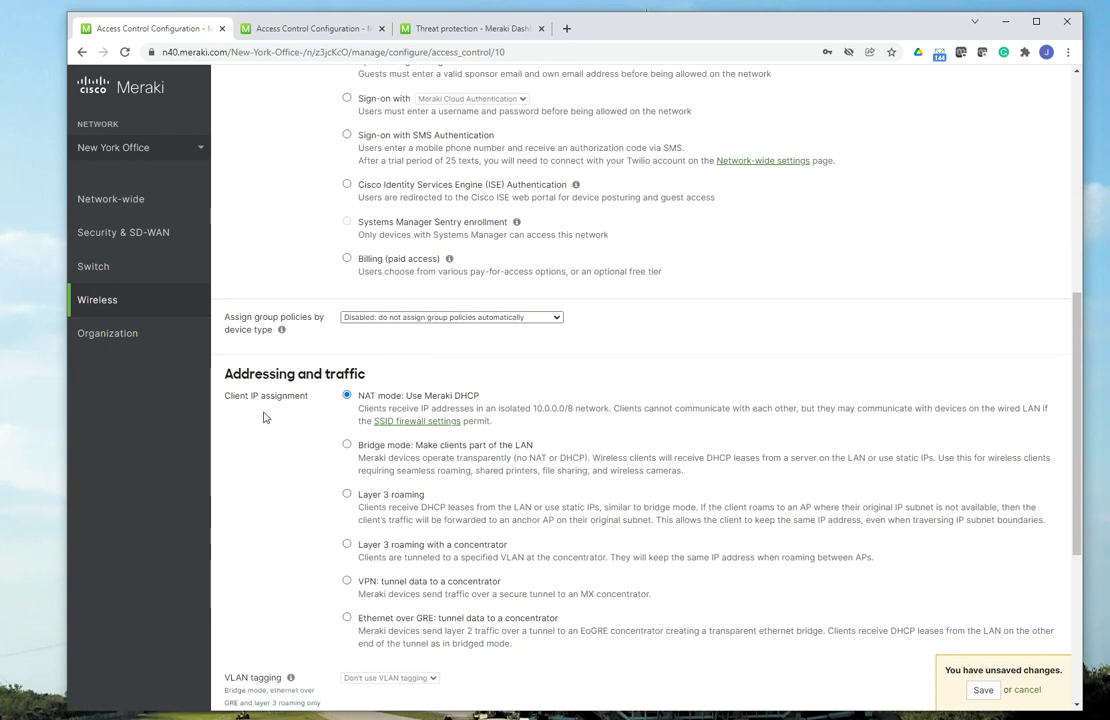
click(347, 445)
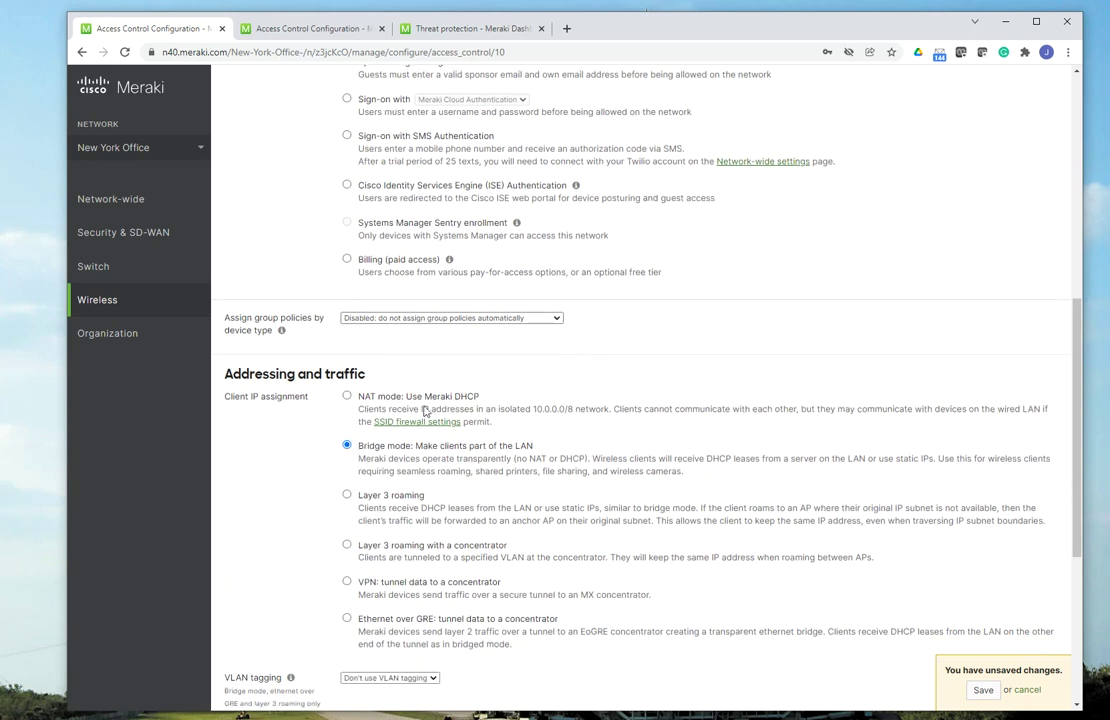
scroll(777, 507, down, 2)
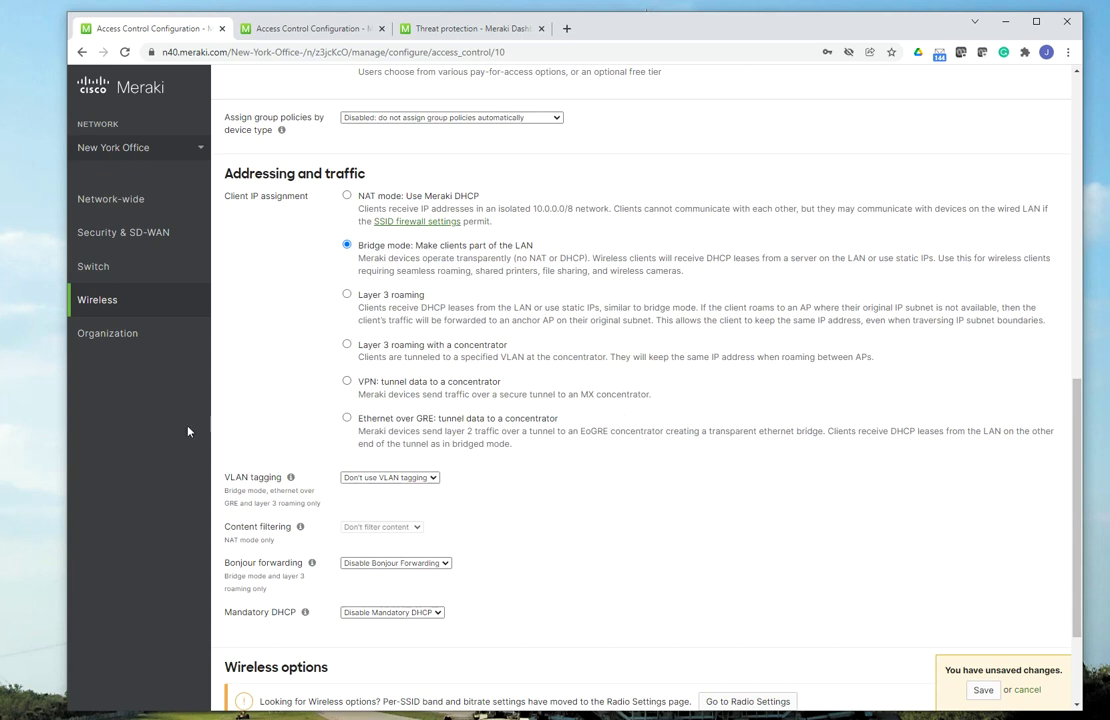
click(434, 479)
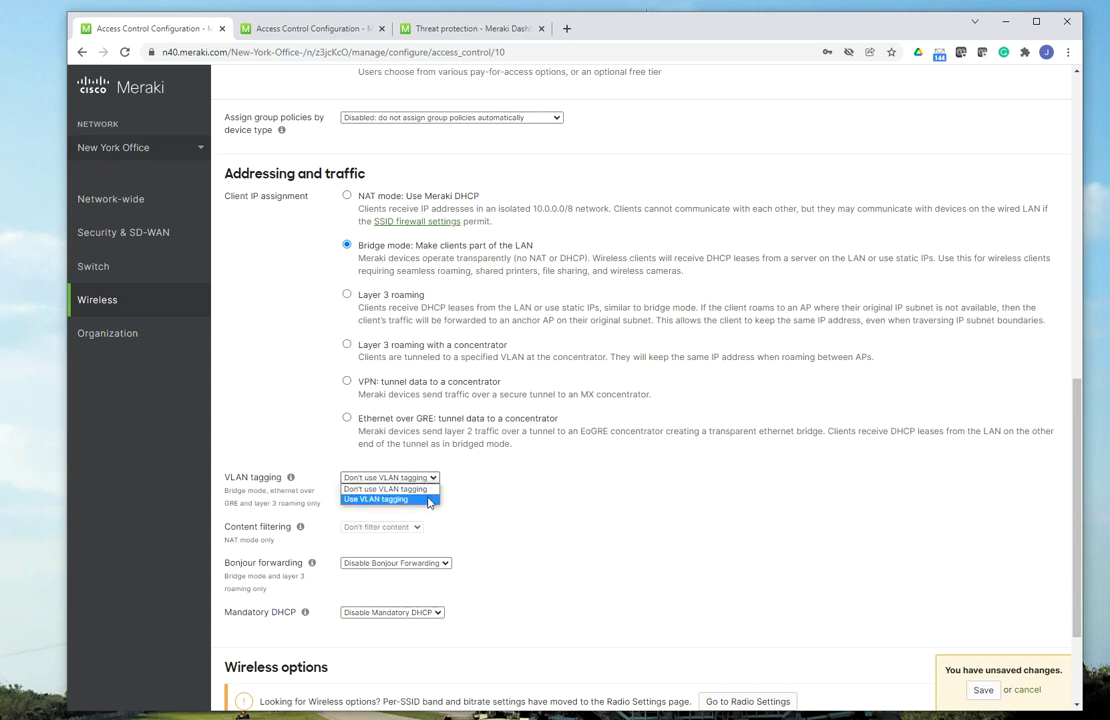
click(380, 502)
click(431, 554)
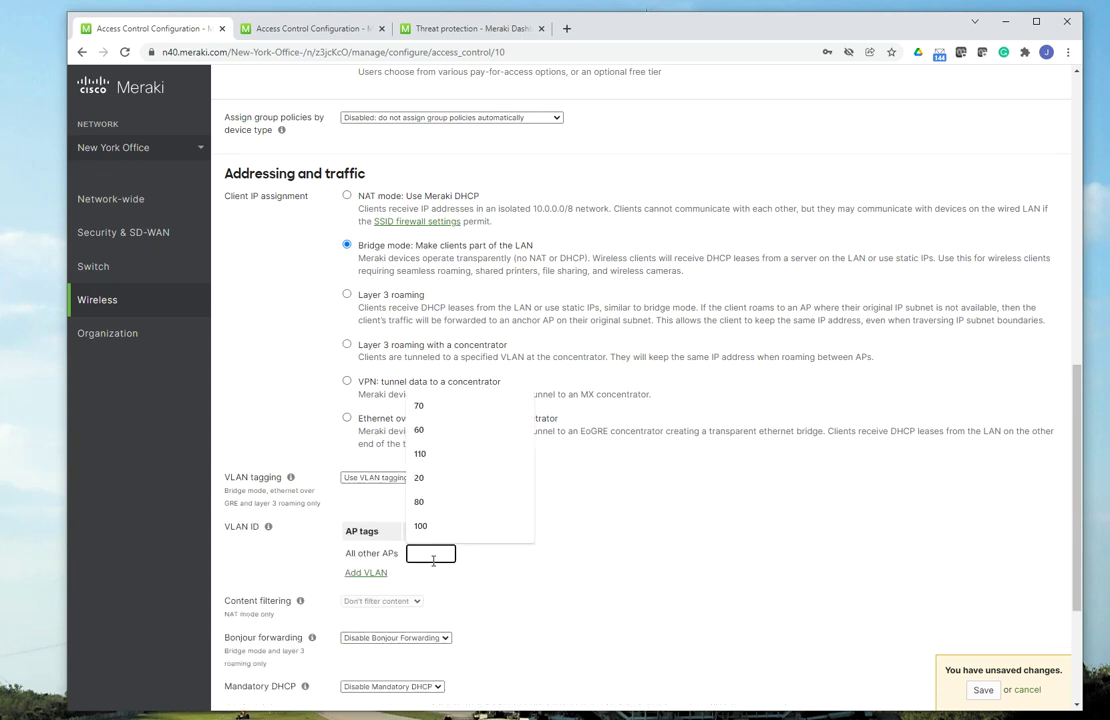
text(80)
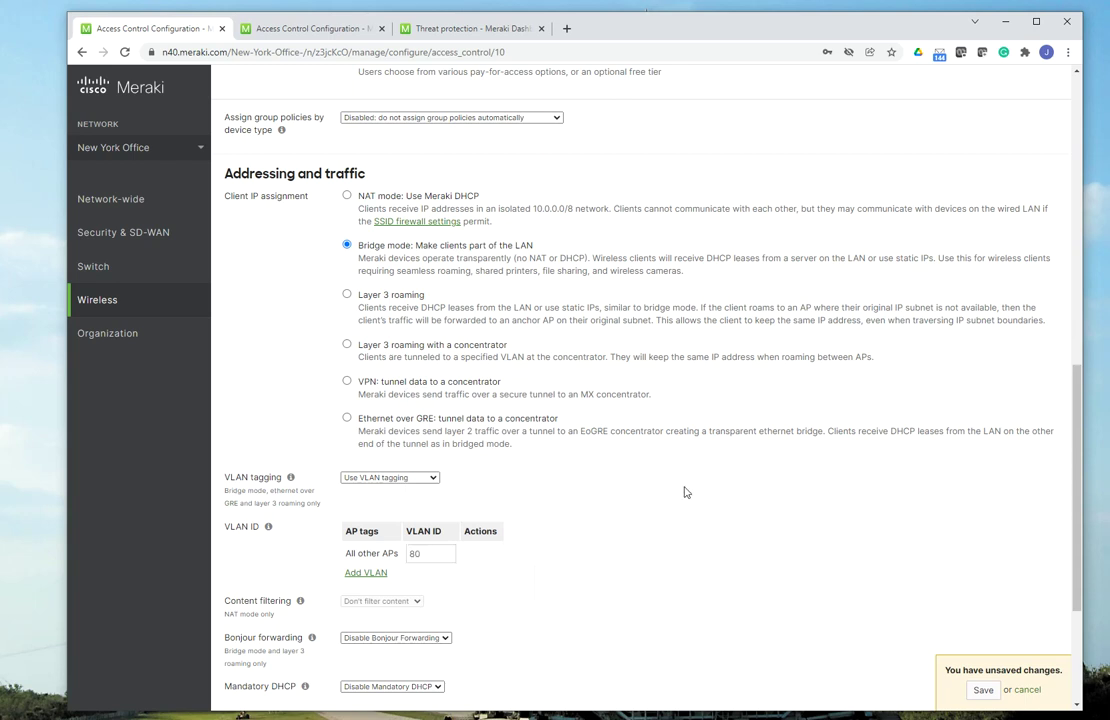
Step: Save the access control changes and decline the browser's password-saving prompts
scroll(708, 493, down, 2)
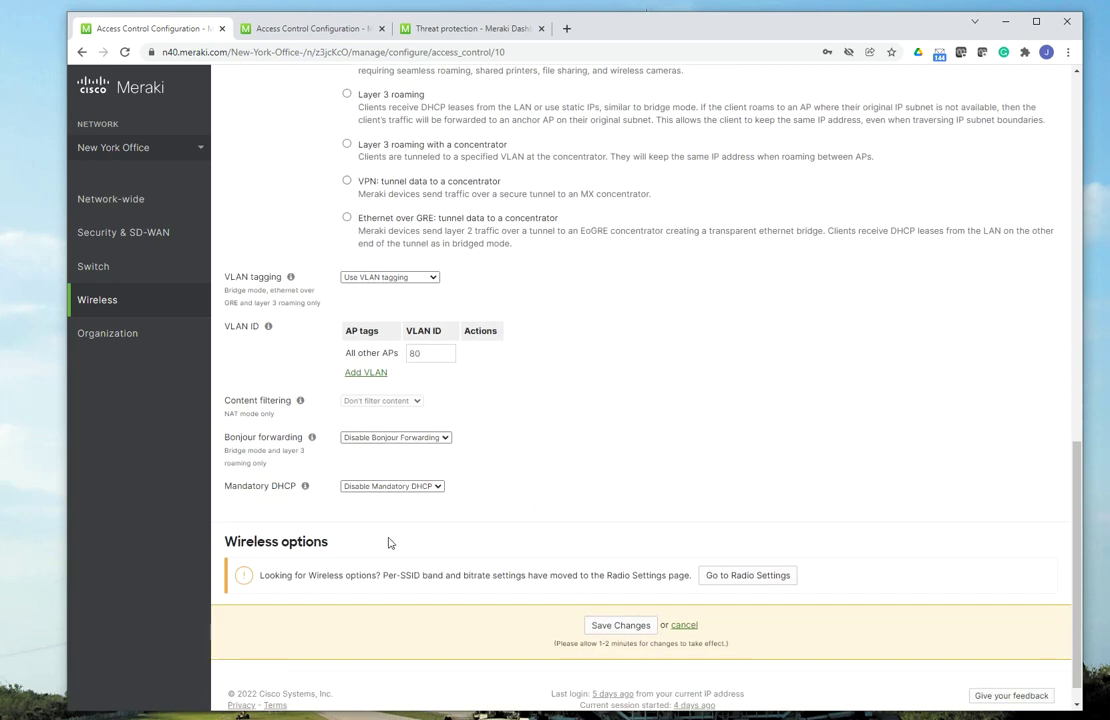
click(622, 627)
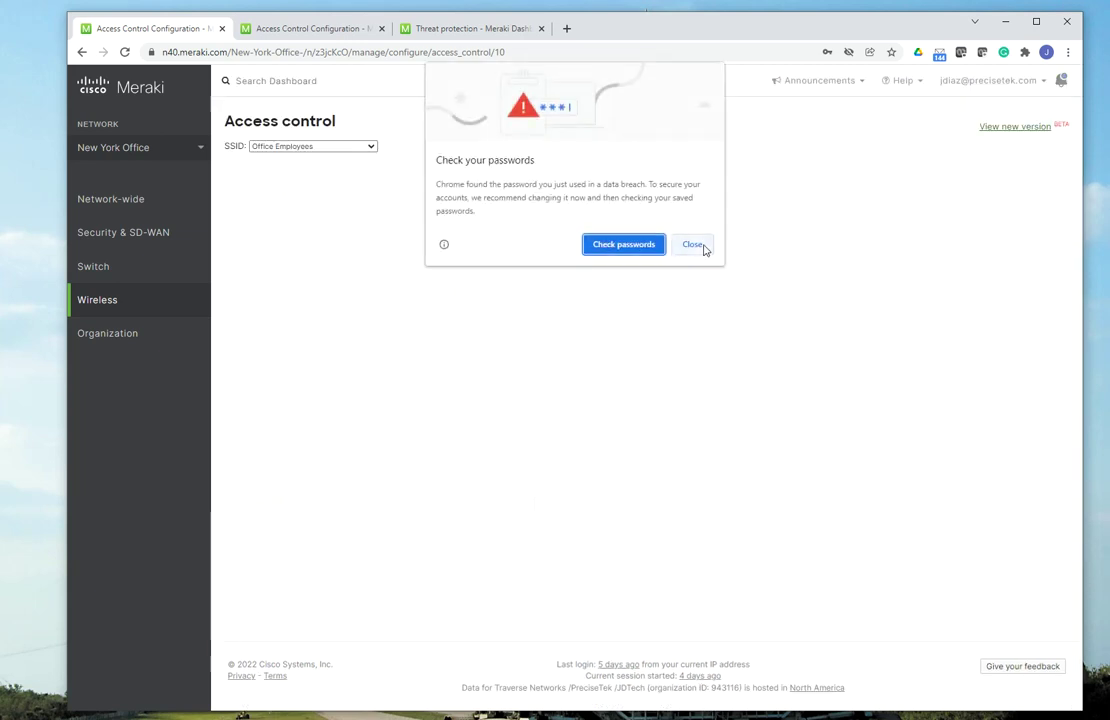
click(694, 245)
click(866, 274)
mouse_move(162, 290)
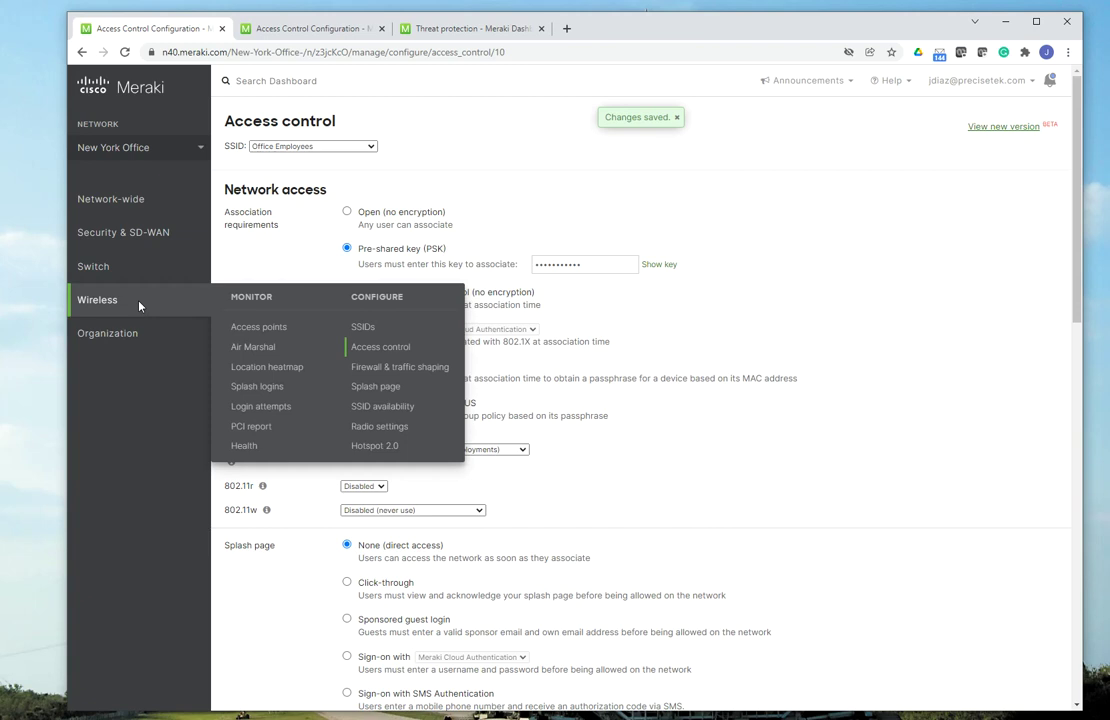
Step: Open the Firewall & traffic shaping page for the Office Employees SSID
click(410, 370)
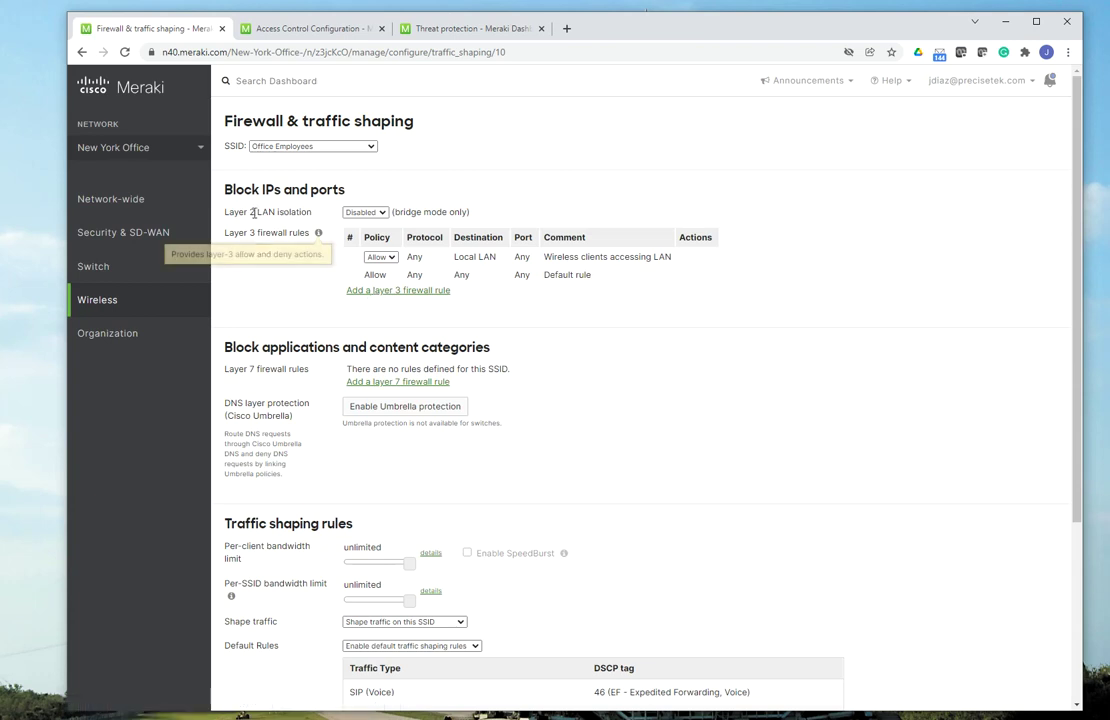
mouse_move(245, 258)
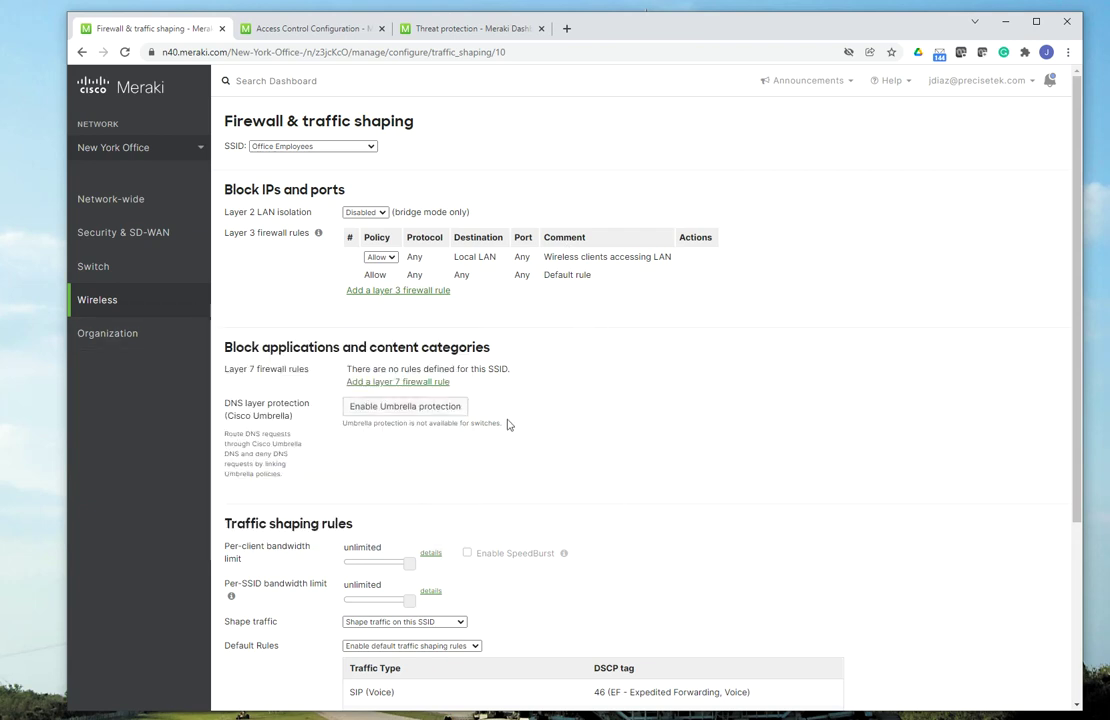
Step: Add a layer 7 deny rule blocking all Peer-to-peer (P2P) applications
click(380, 382)
click(516, 398)
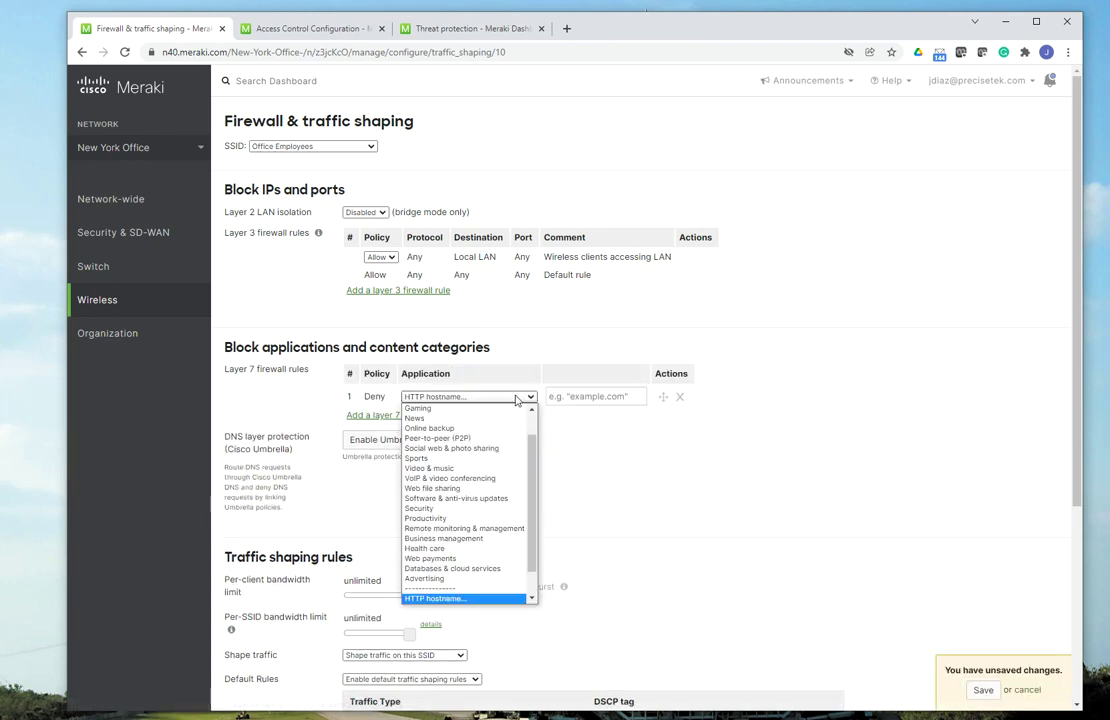
click(437, 438)
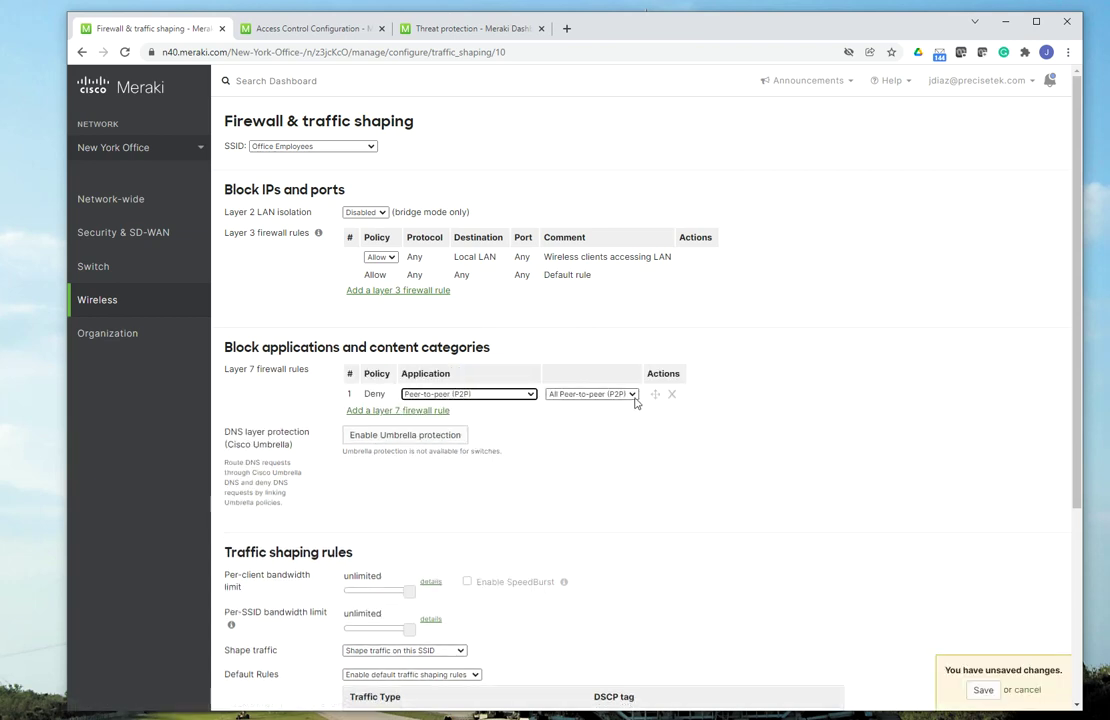
click(632, 396)
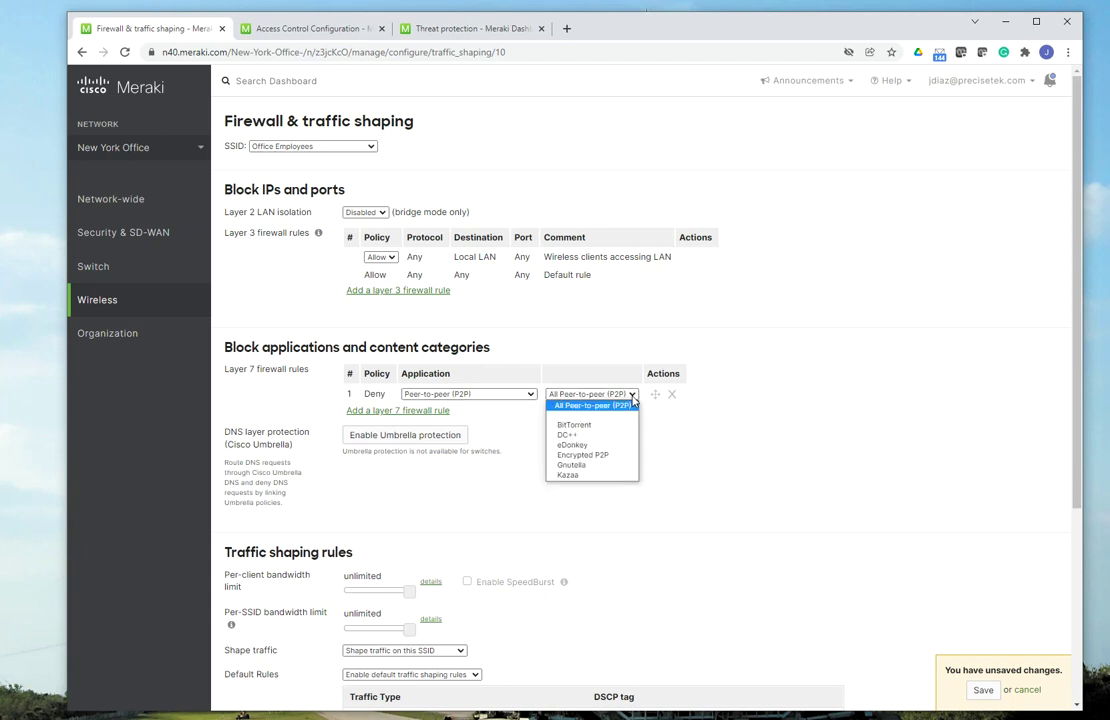
click(917, 366)
Step: Add a second layer 7 deny rule blocking all Business management applications
click(376, 411)
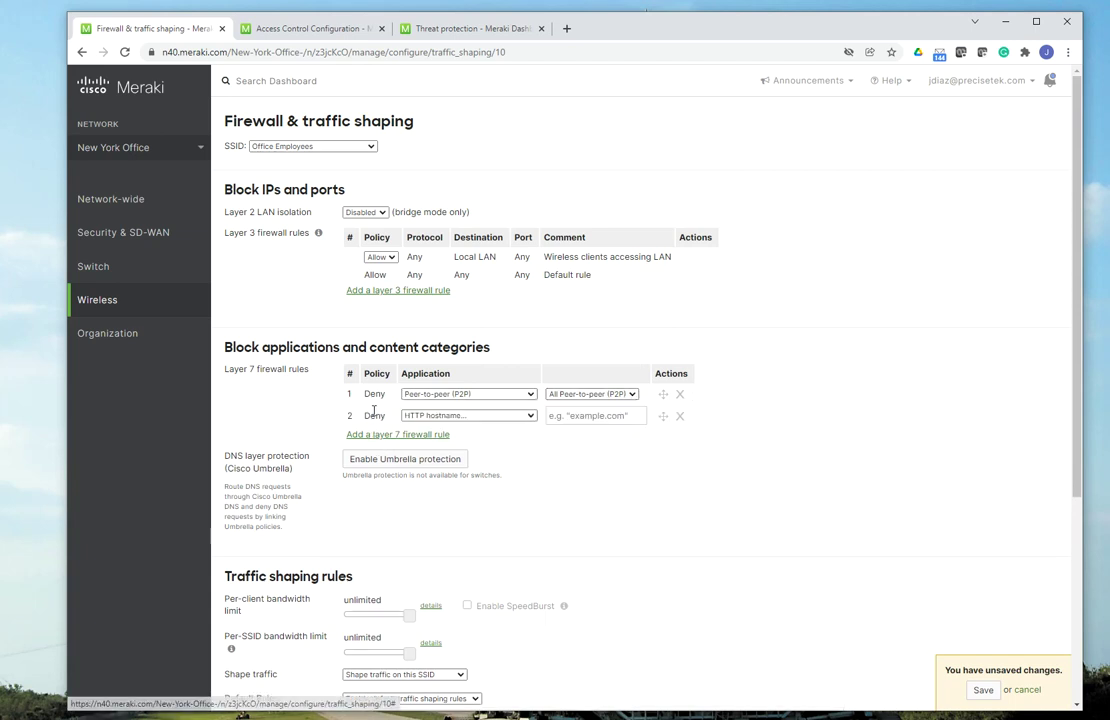
click(499, 415)
scroll(465, 440, up, 1)
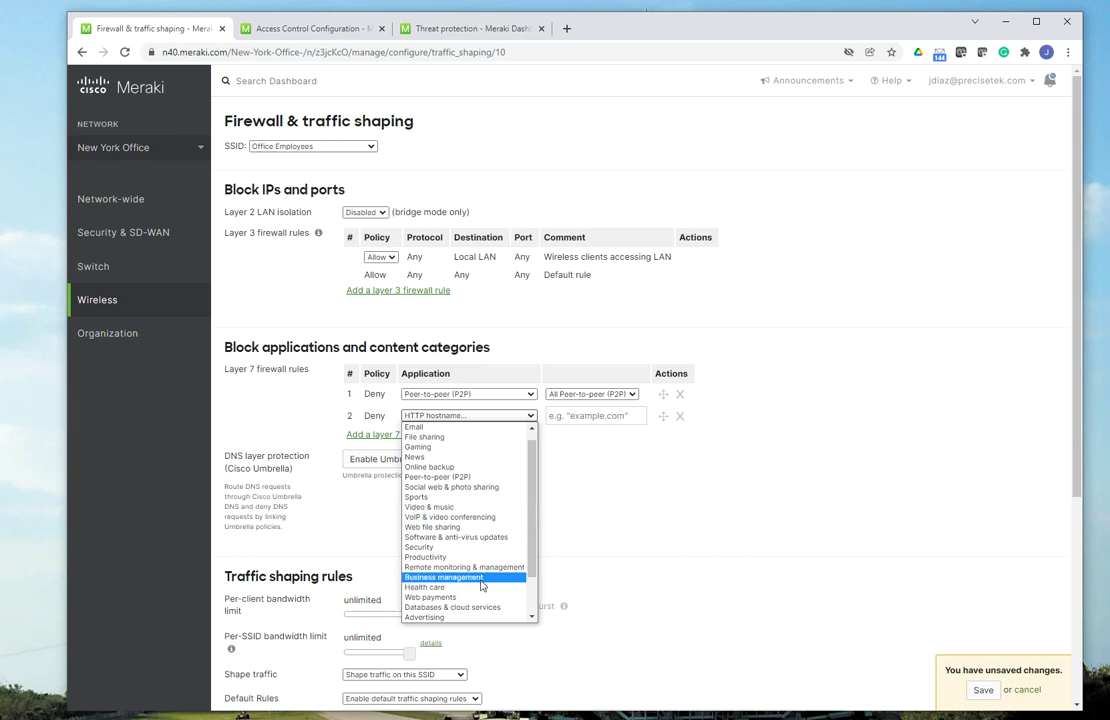
scroll(460, 570, down, 2)
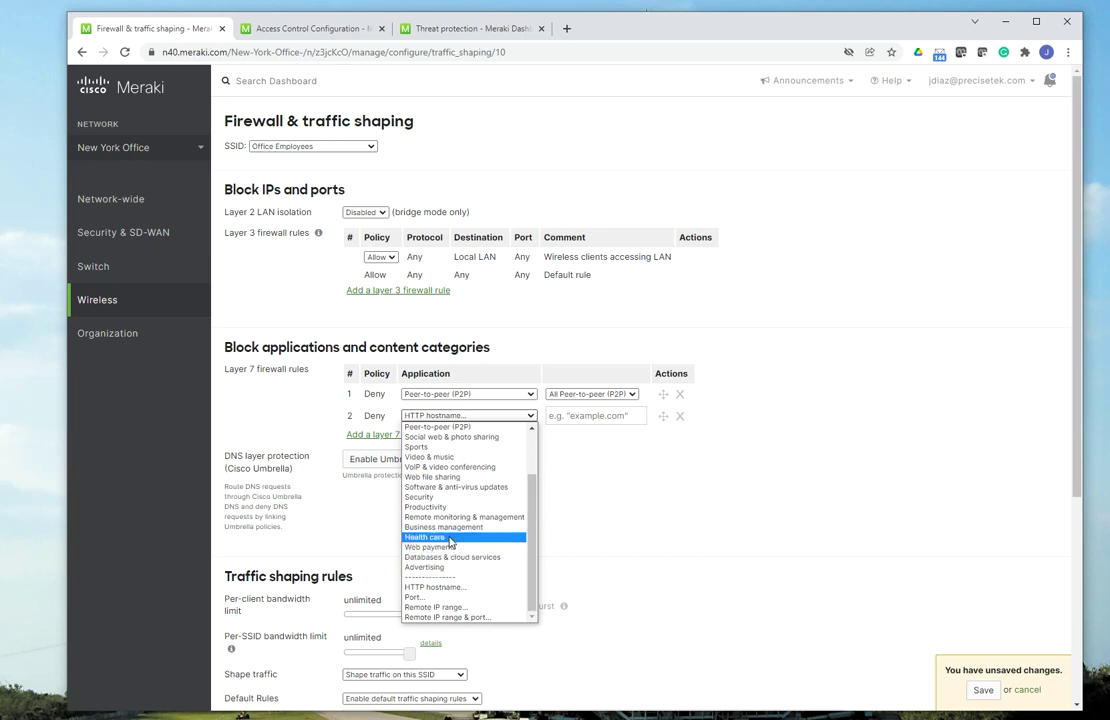
click(455, 529)
click(676, 414)
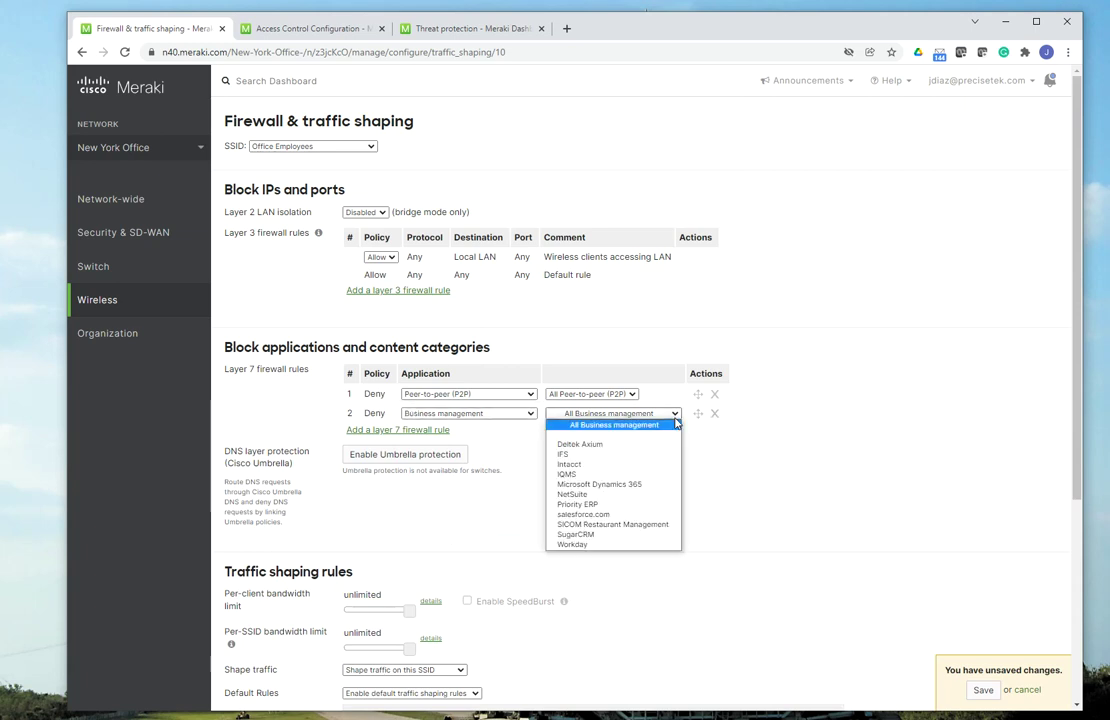
click(925, 404)
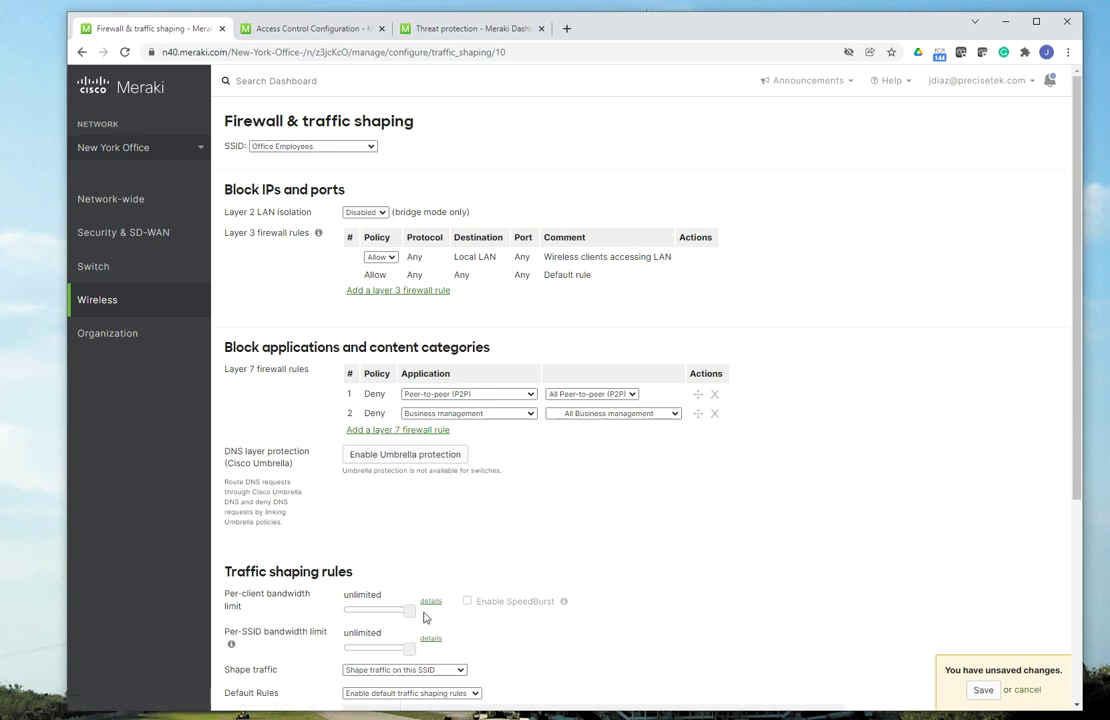
Step: Save the P2P and Business management layer 7 rules, then return to the SSIDs overview
scroll(761, 530, down, 3)
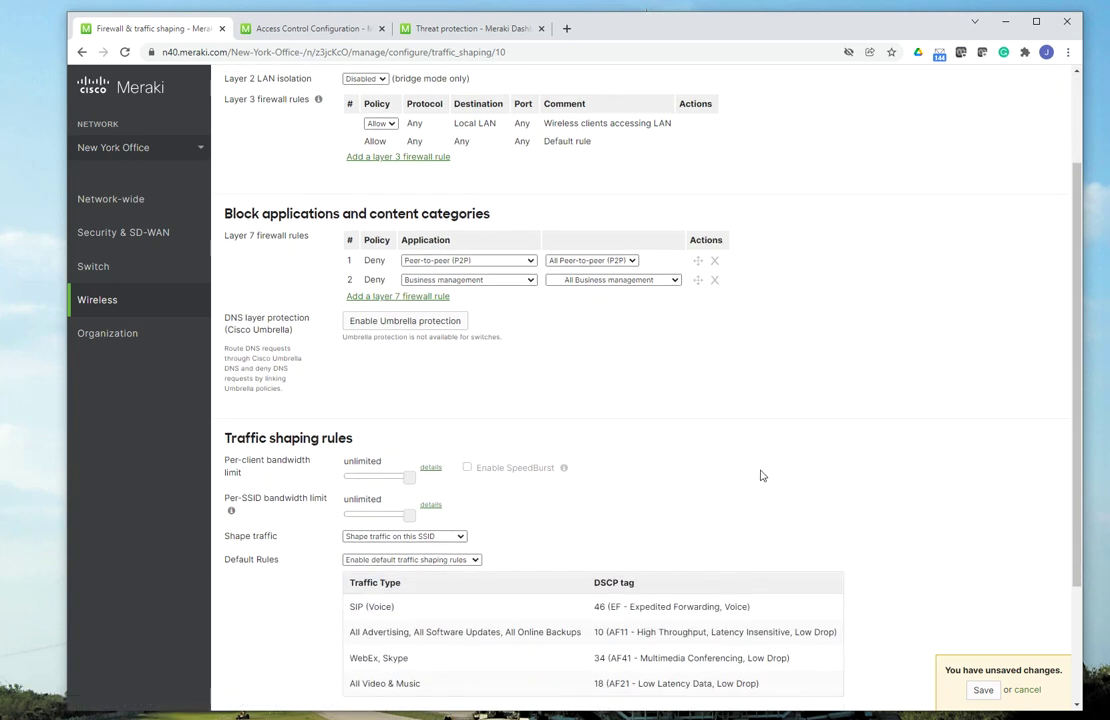
scroll(761, 476, down, 4)
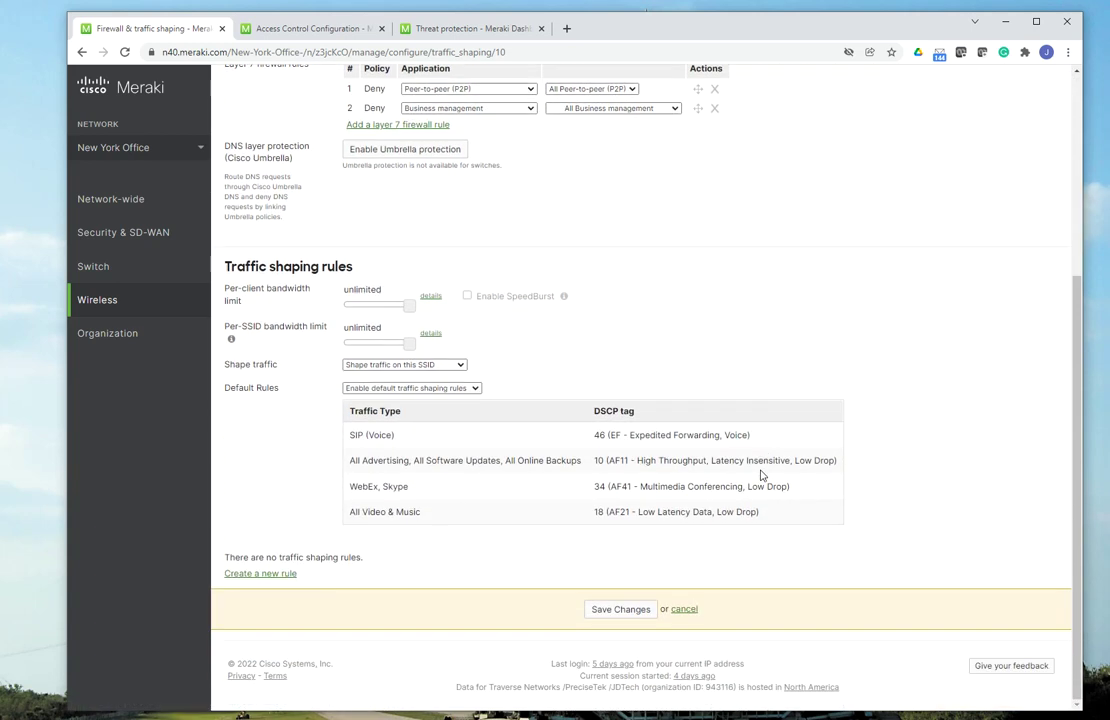
click(621, 609)
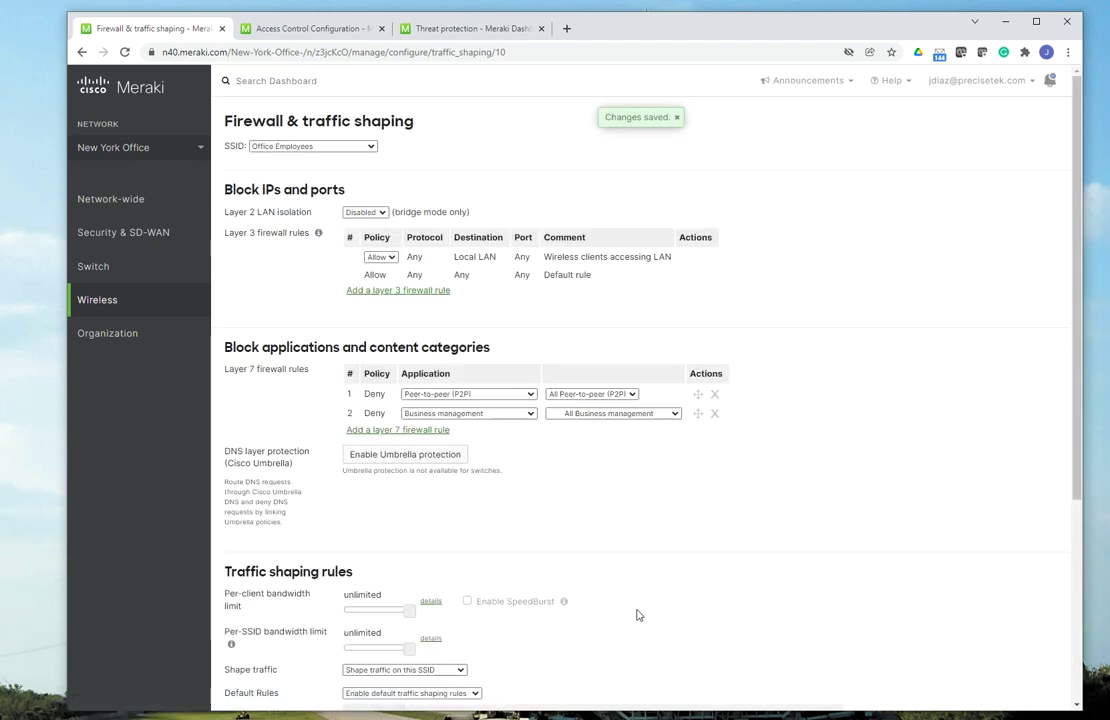
mouse_move(119, 305)
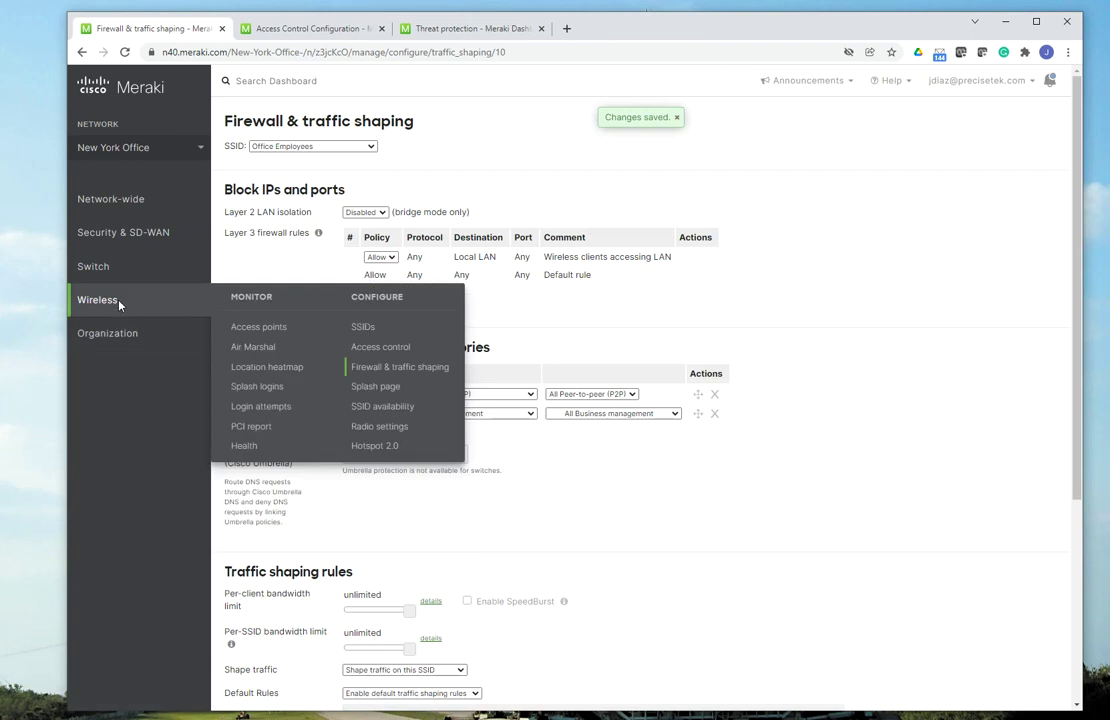
click(363, 329)
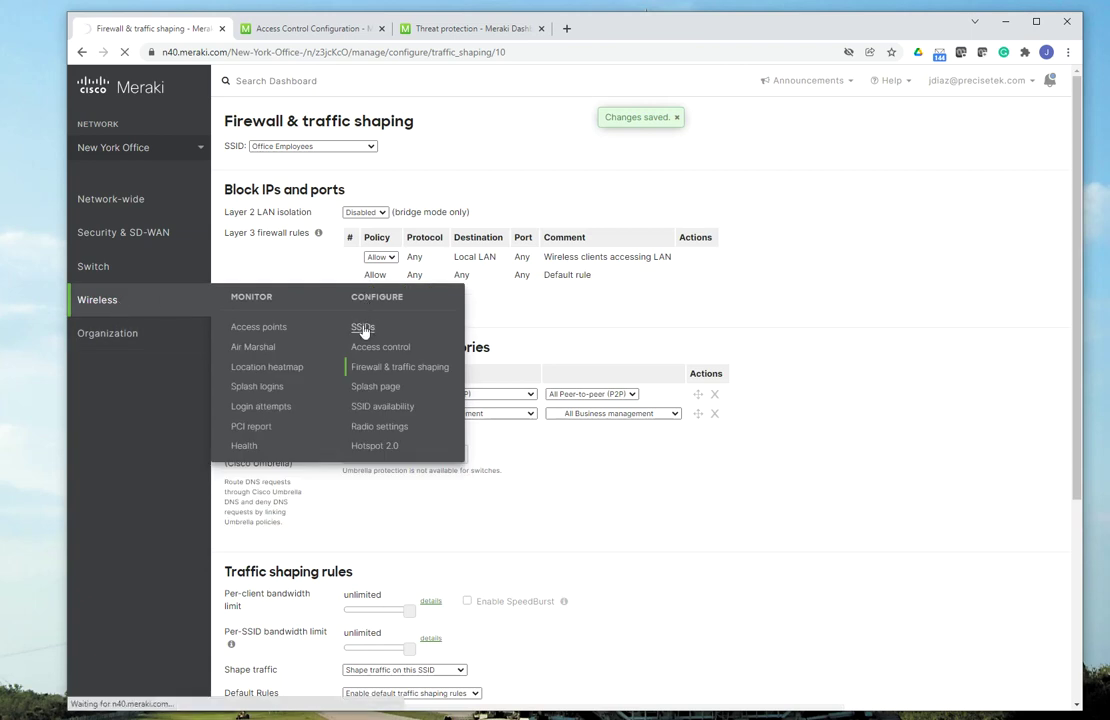